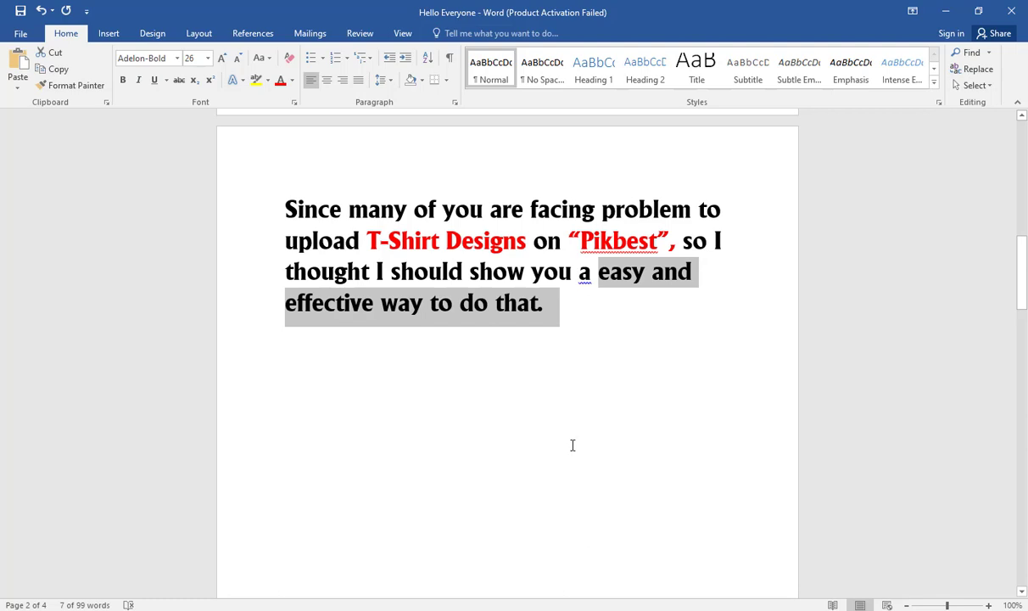
# Step: Correct the grammar error in the Pikbest introduction on page 2, replacing "a" with "an" before "easy"
pyautogui.click(423, 452)
pyautogui.rightClick(585, 278)
pyautogui.click(624, 296)
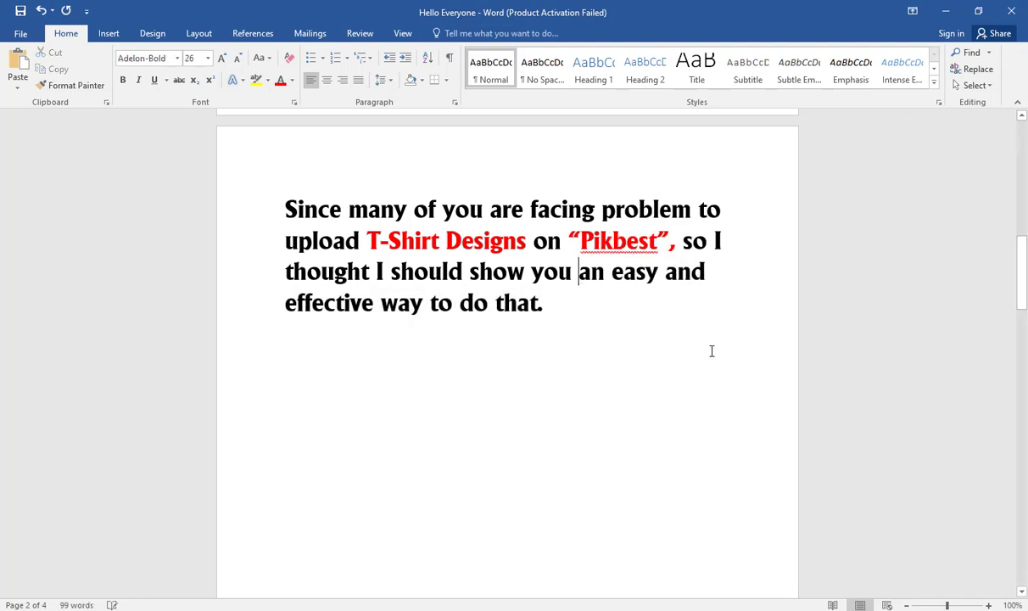
# Step: Go to the LET'S BEGIN heading at the end of page 2 and highlight it for viewing
pyautogui.scroll(-7, 711, 350)
pyautogui.moveTo(684, 374); pyautogui.dragTo(397, 369)
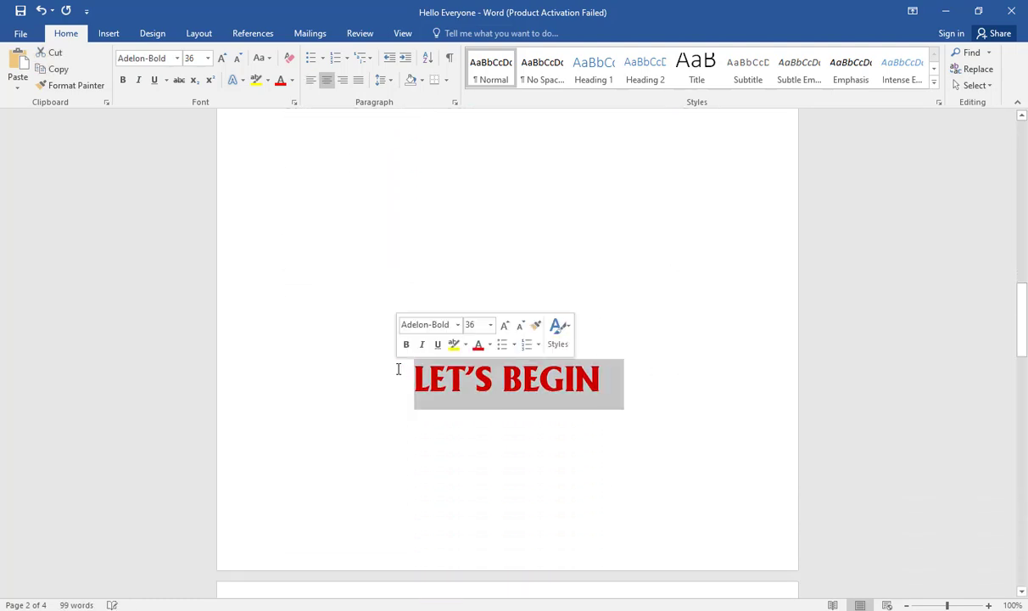
pyautogui.click(286, 340)
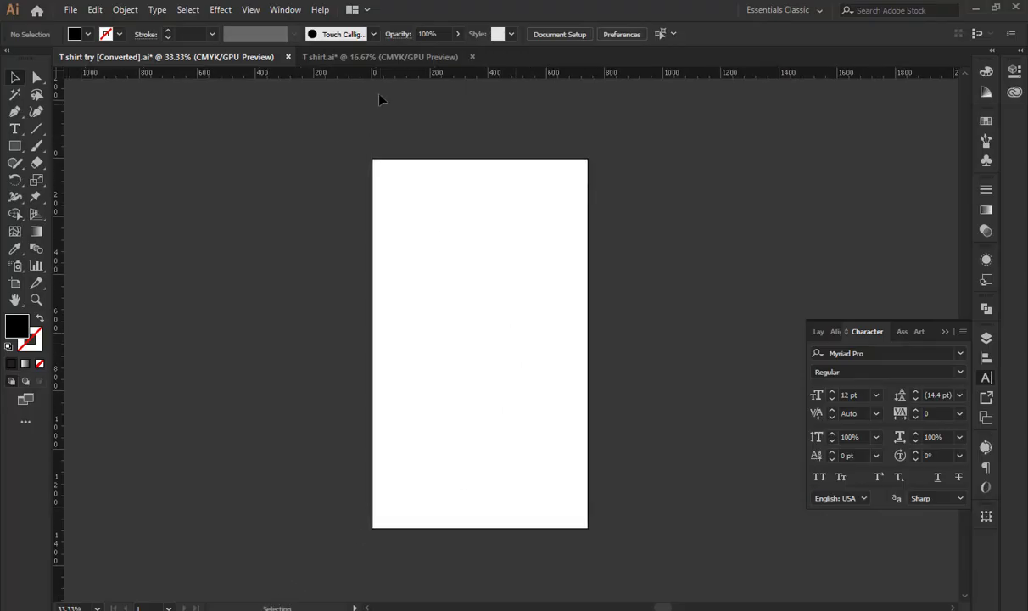
# Step: Switch to Illustrator, set the ruler units to pixels and draw a black rectangle covering the whole artboard
pyautogui.rightClick(383, 72)
pyautogui.click(424, 160)
pyautogui.moveTo(373, 159); pyautogui.dragTo(588, 528)
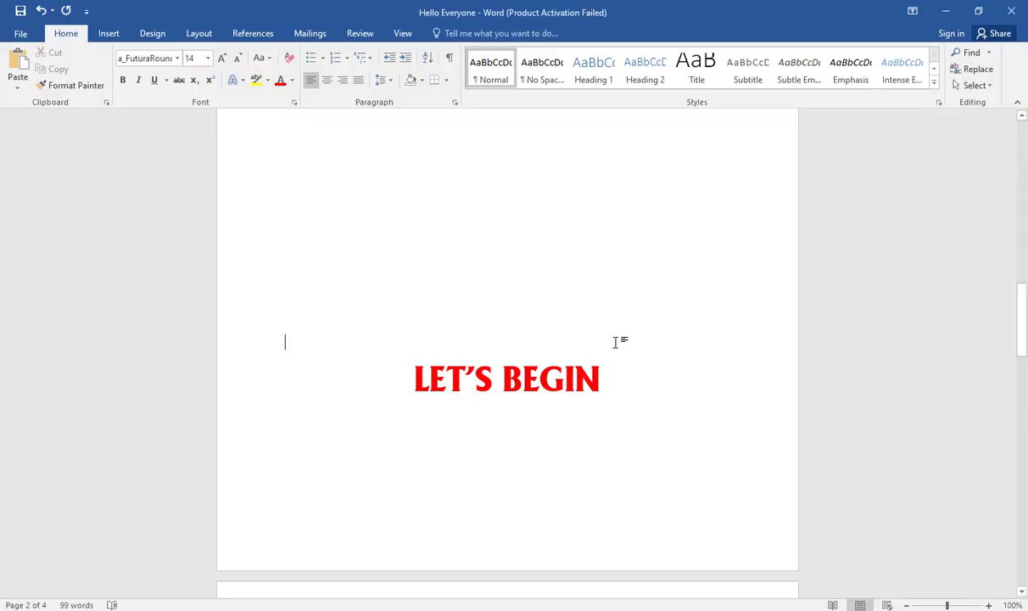
# Step: Switch to the Word checklist and review the items about the 741.5*1272 artboard and placing the design
pyautogui.scroll(-5, 615, 339)
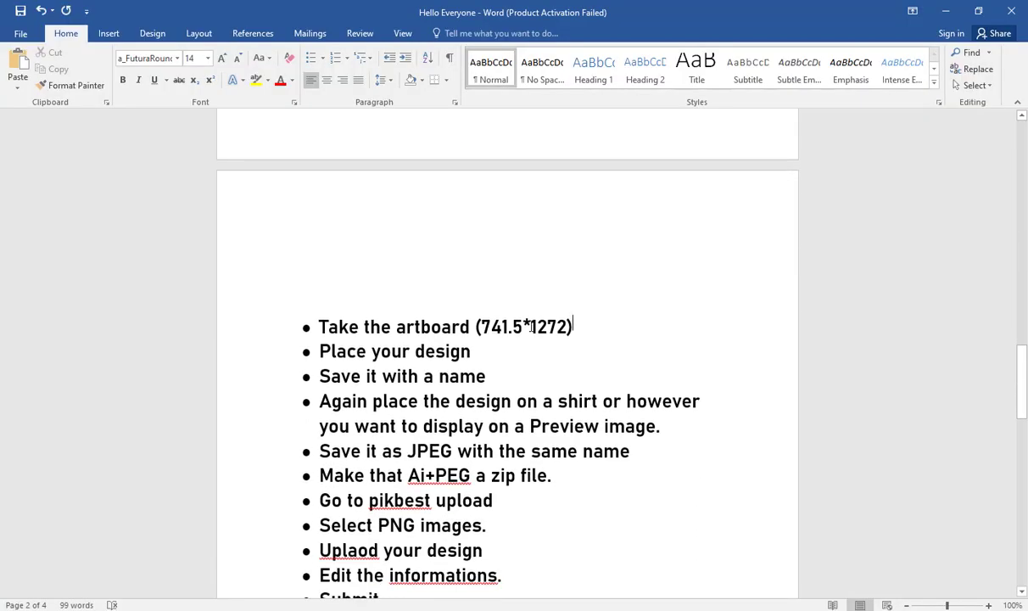
pyautogui.moveTo(530, 327); pyautogui.dragTo(320, 328)
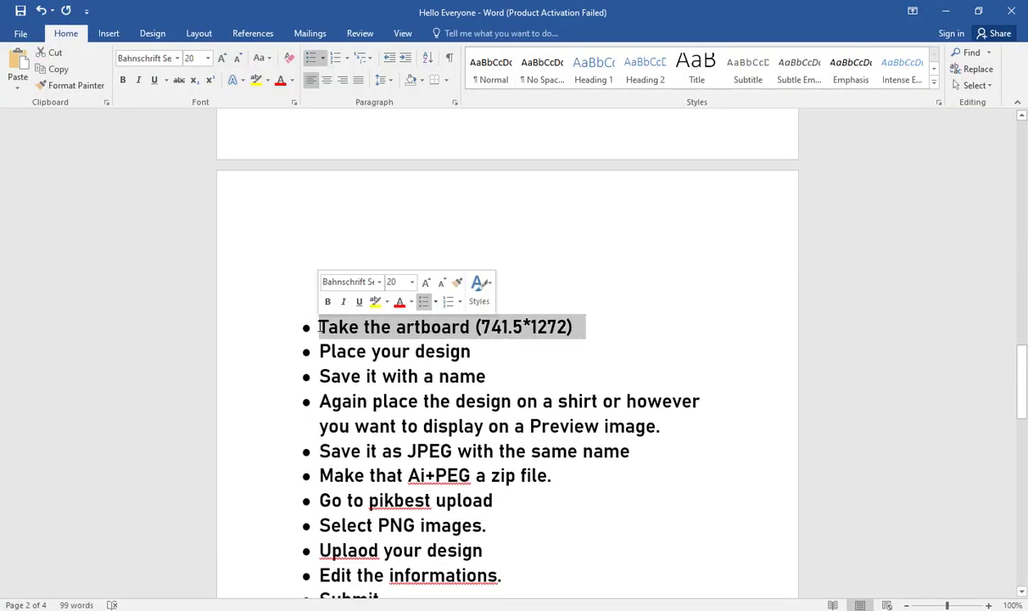
pyautogui.click(547, 373)
pyautogui.moveTo(476, 349); pyautogui.dragTo(323, 352)
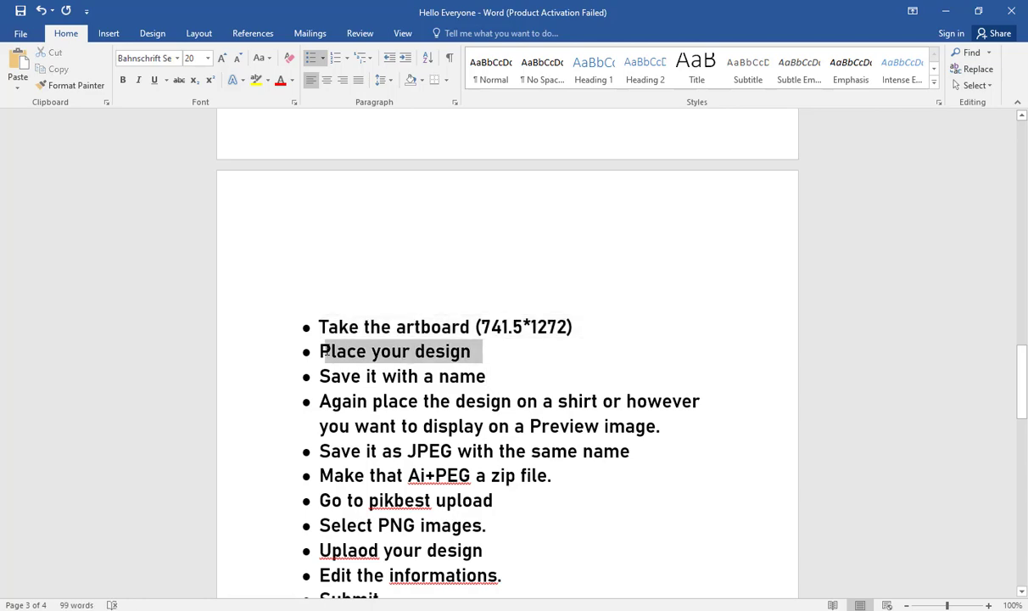
# Step: Return to Illustrator and lock the black background rectangle
pyautogui.click(946, 11)
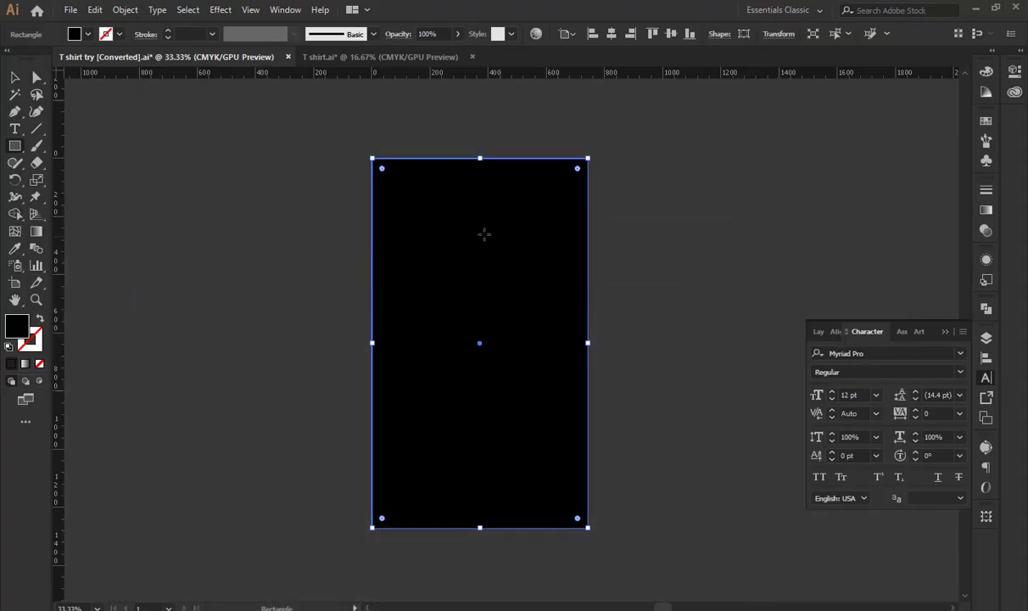
pyautogui.click(12, 81)
pyautogui.click(289, 187)
pyautogui.click(498, 250)
pyautogui.hotkey('ctrl', '2')
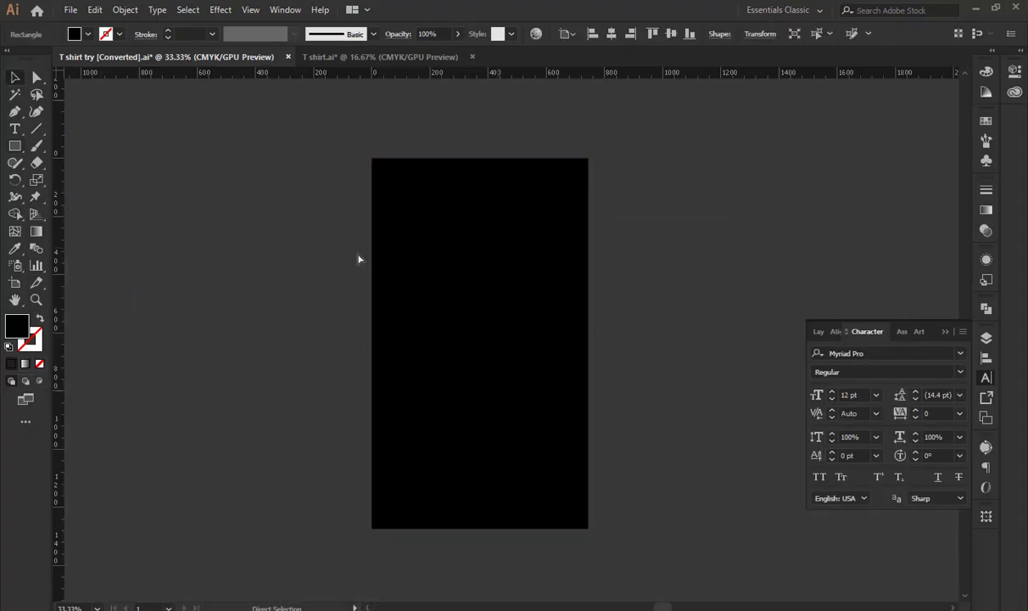
# Step: Copy the gaming controller design from T shirt.ai onto the black artboard and center it horizontally and vertically
pyautogui.click(380, 57)
pyautogui.click(647, 300)
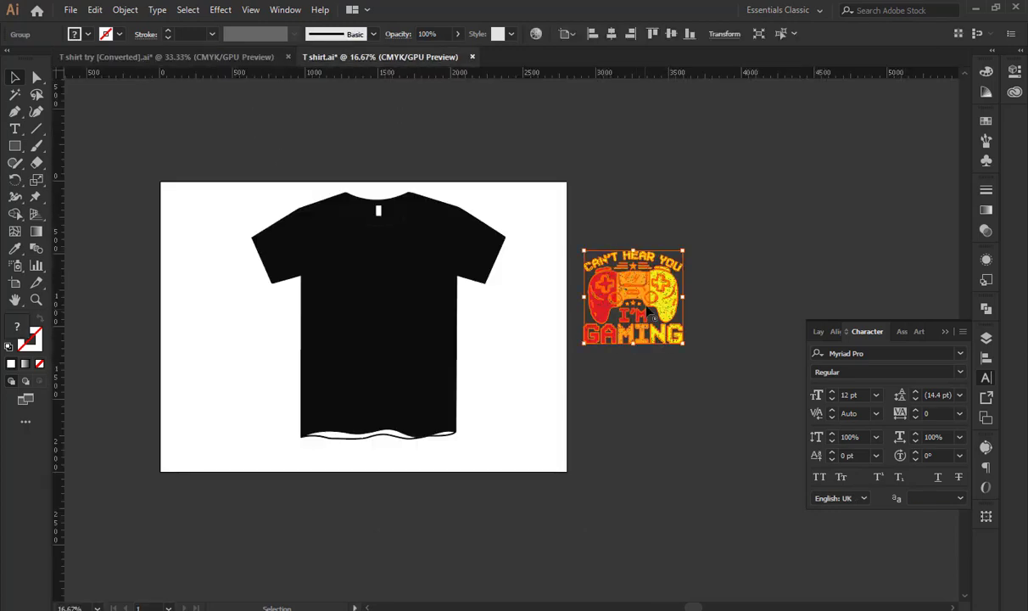
pyautogui.moveTo(648, 300); pyautogui.dragTo(447, 288)
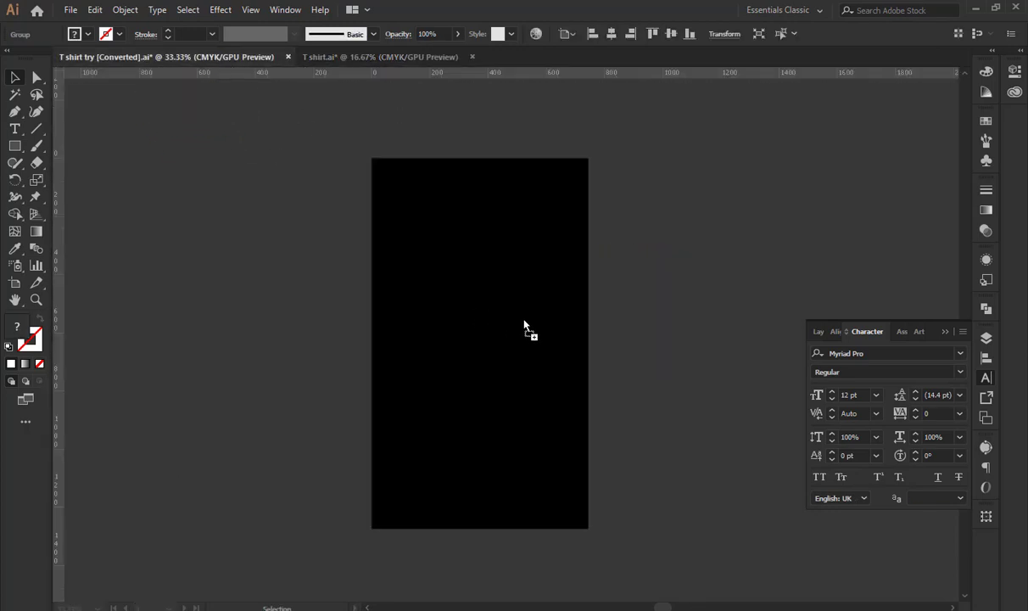
pyautogui.moveTo(568, 242); pyautogui.dragTo(569, 240)
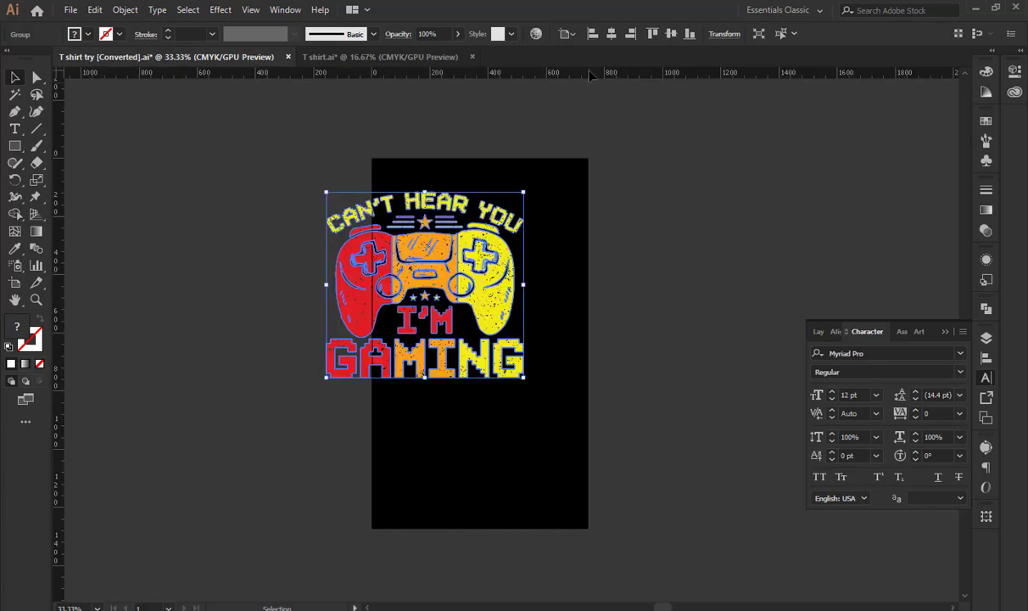
pyautogui.click(611, 34)
pyautogui.click(671, 34)
pyautogui.click(642, 243)
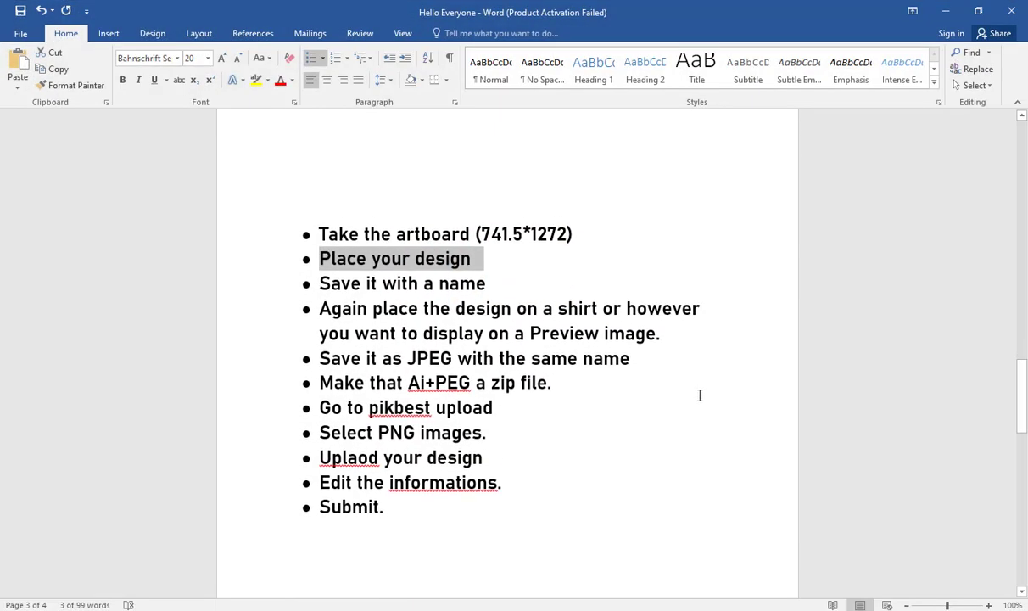
# Step: Review the "Save it with a name" item in the Word checklist
pyautogui.scroll(-1, 593, 339)
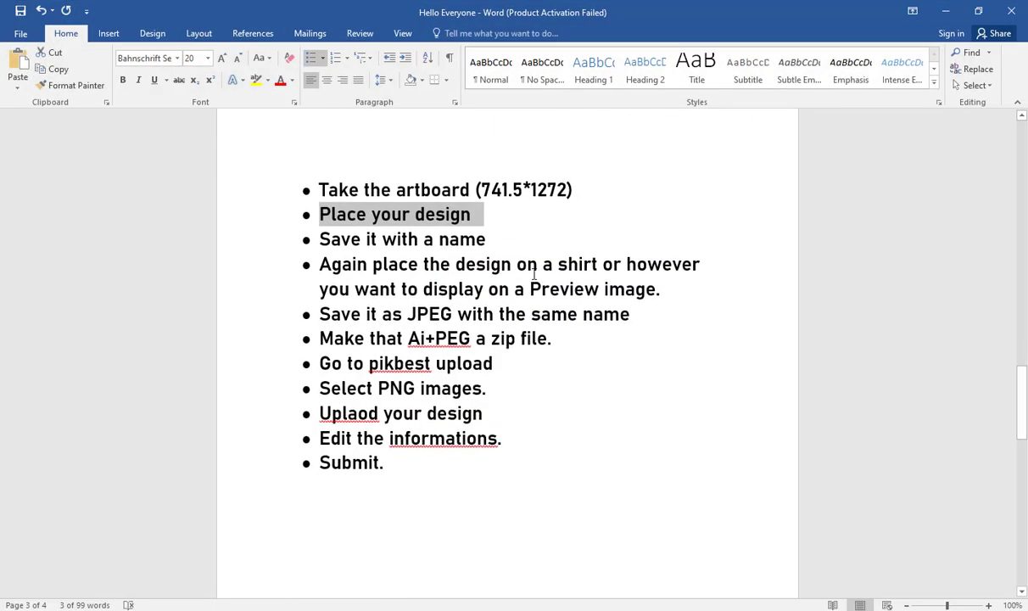
pyautogui.moveTo(496, 241); pyautogui.dragTo(319, 239)
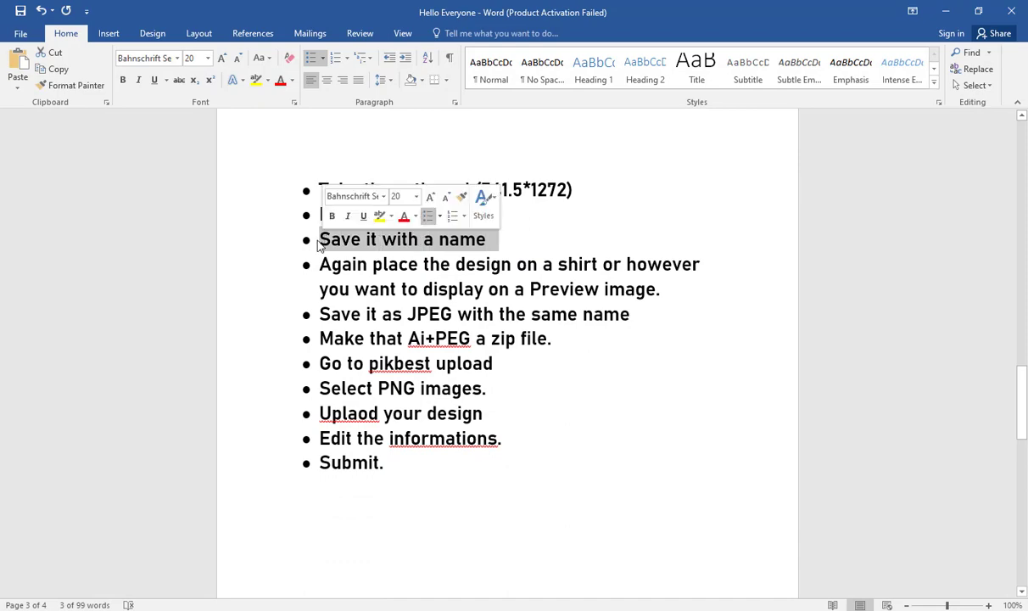
pyautogui.click(737, 400)
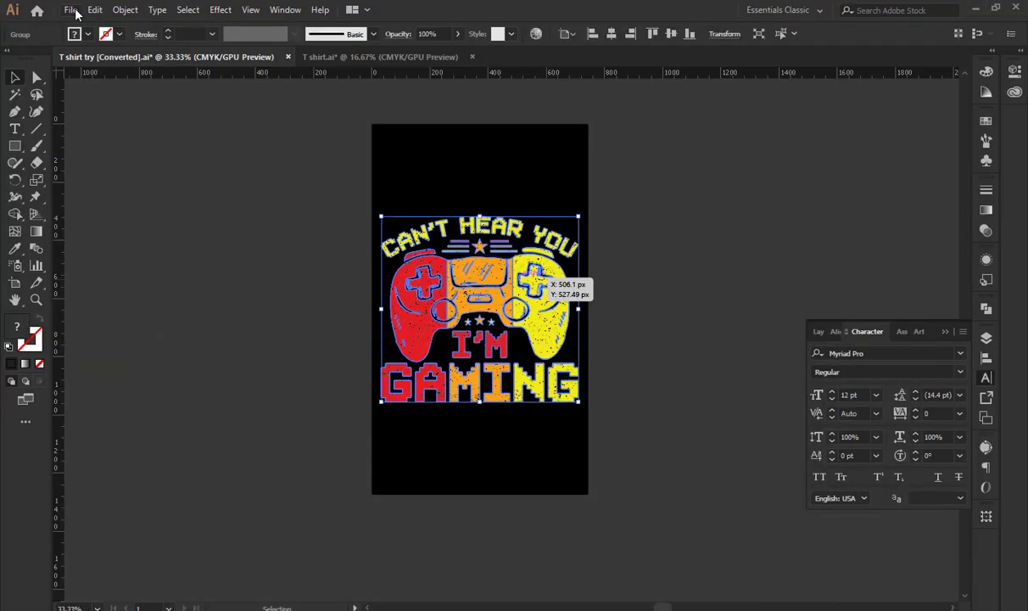
# Step: In Illustrator, save the artwork as an AI file named "Can't Hear You I'm Gaming Vintage T-Shirt Design", replacing the existing file
pyautogui.click(75, 12)
pyautogui.click(120, 143)
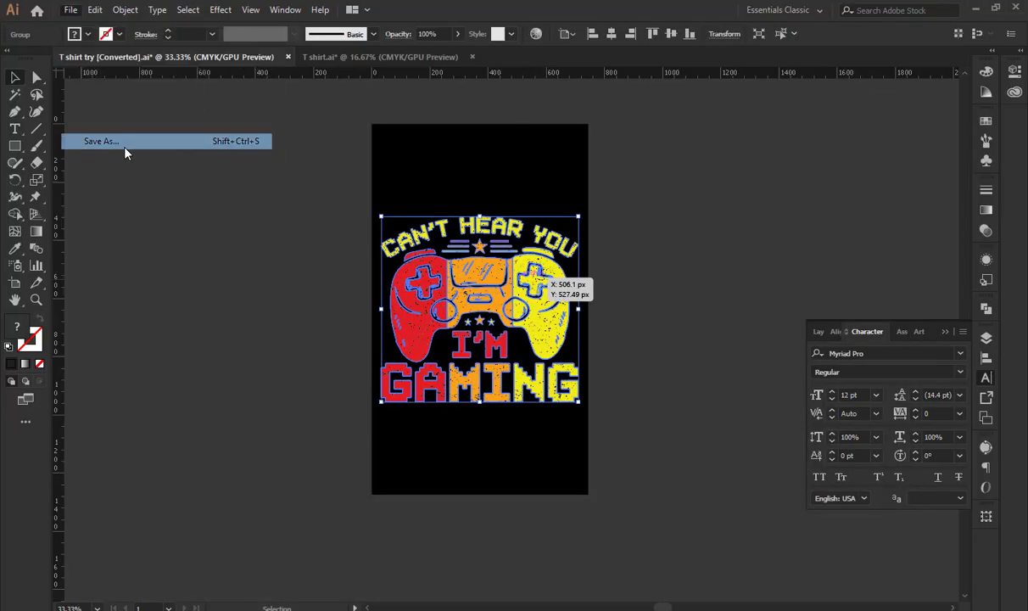
pyautogui.click(167, 144)
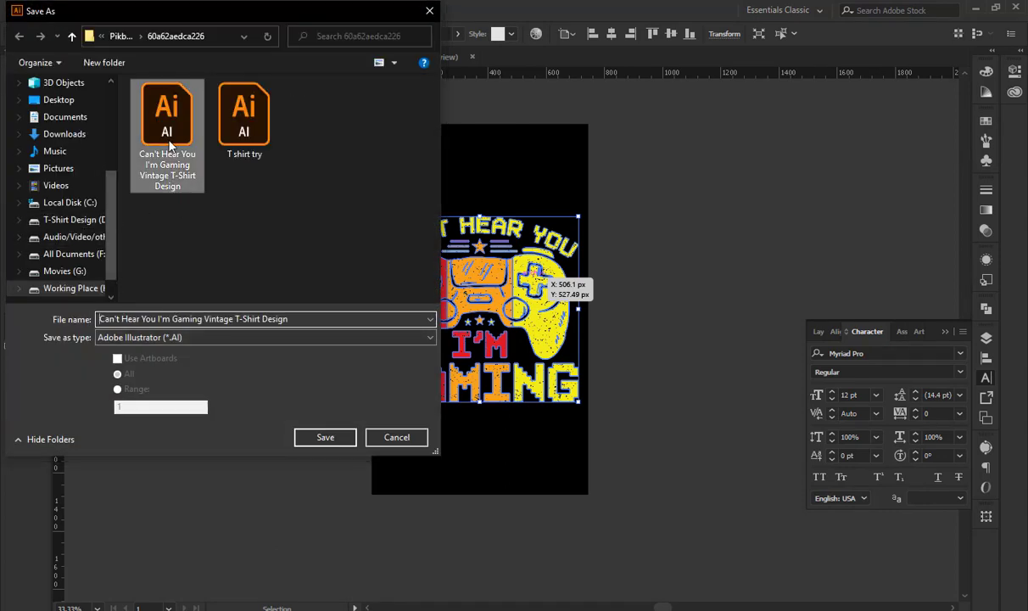
pyautogui.click(95, 319)
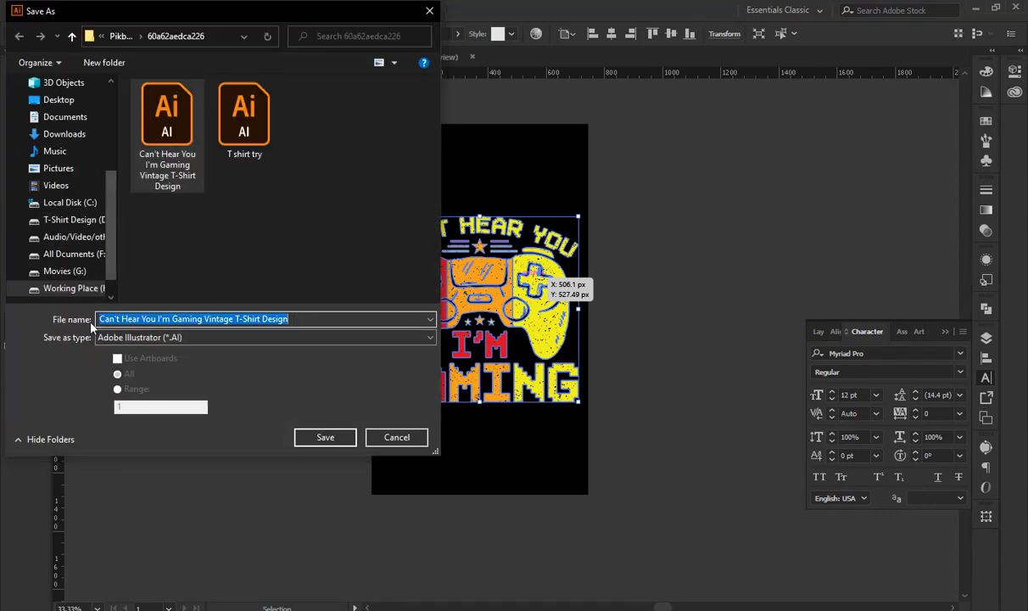
pyautogui.click(340, 436)
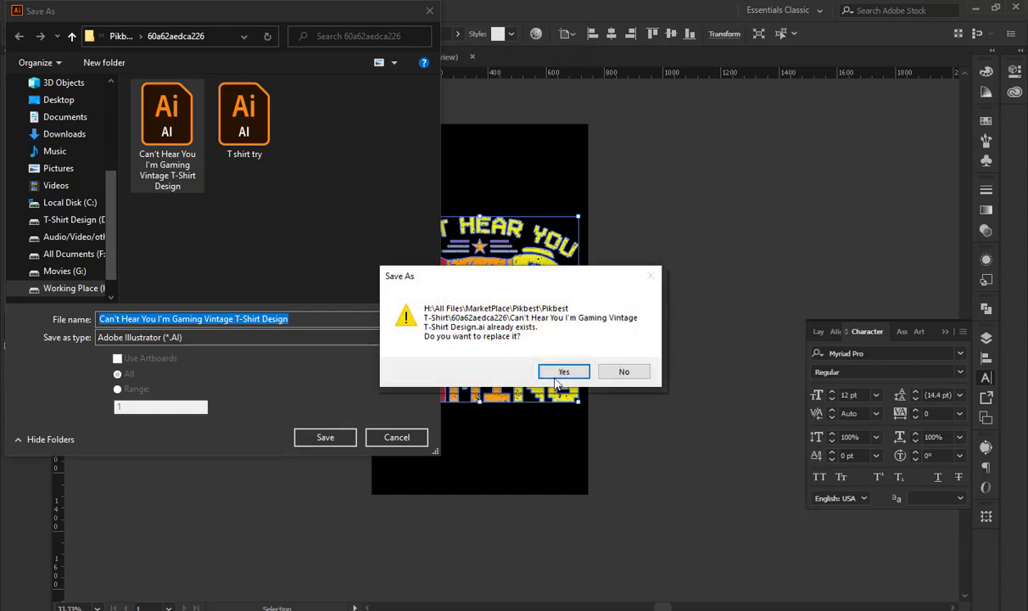
pyautogui.click(547, 366)
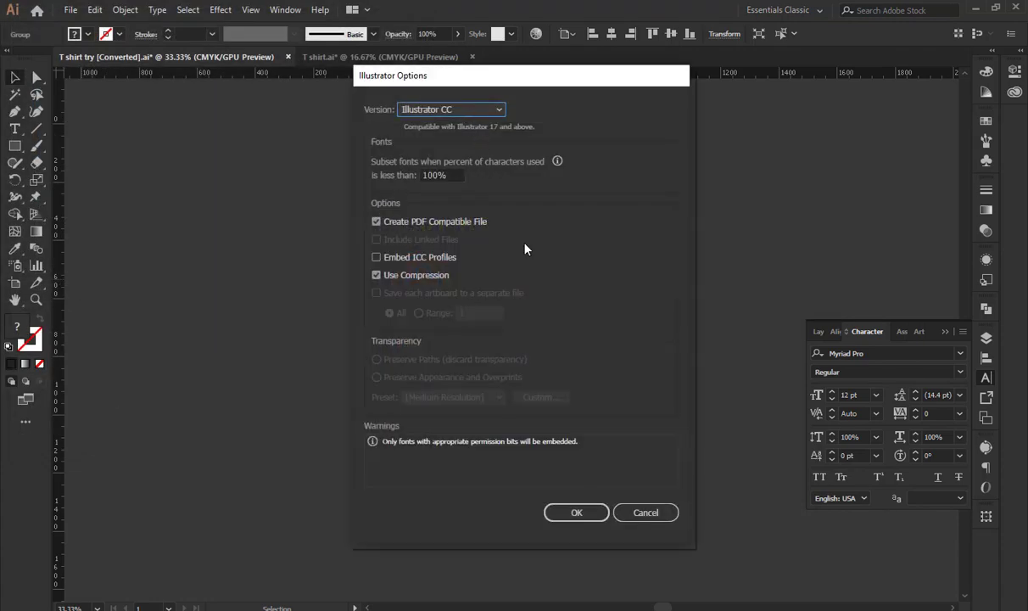
pyautogui.click(584, 515)
# Step: Review the Word checklist item about placing the design on a shirt for the preview image
pyautogui.click(362, 503)
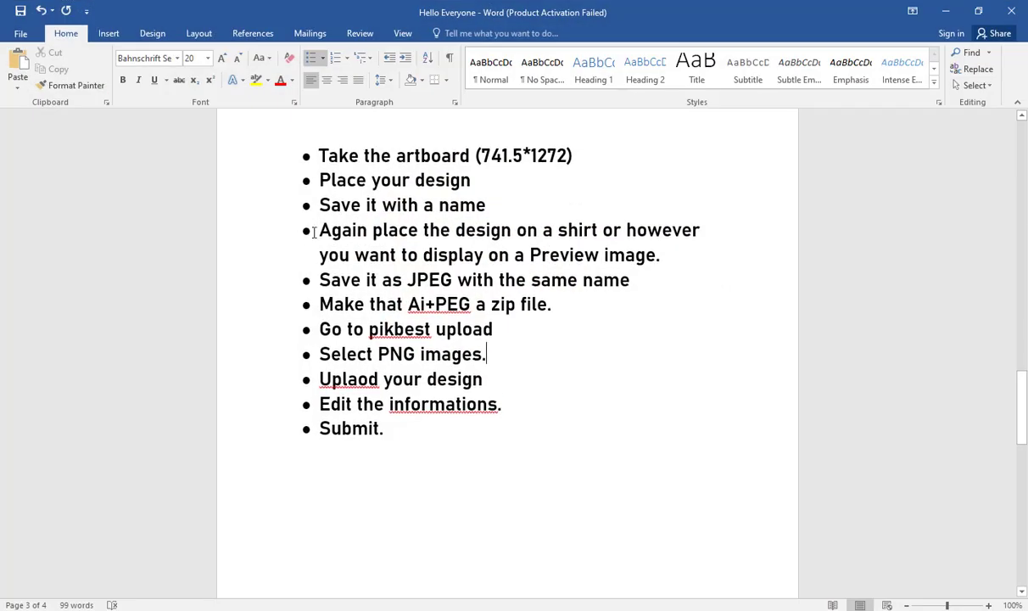
pyautogui.moveTo(321, 231); pyautogui.dragTo(670, 265)
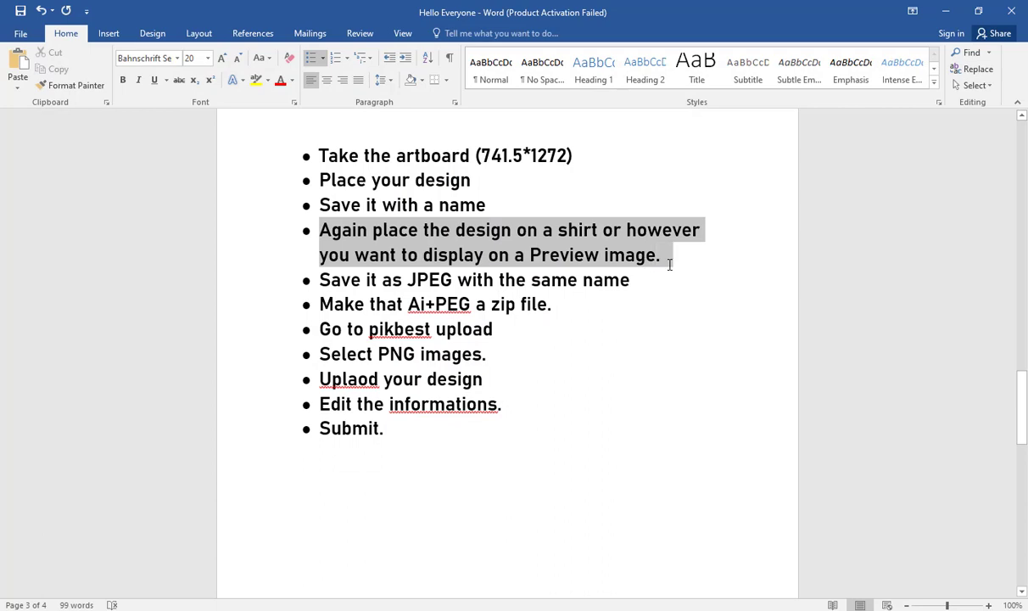
pyautogui.click(651, 367)
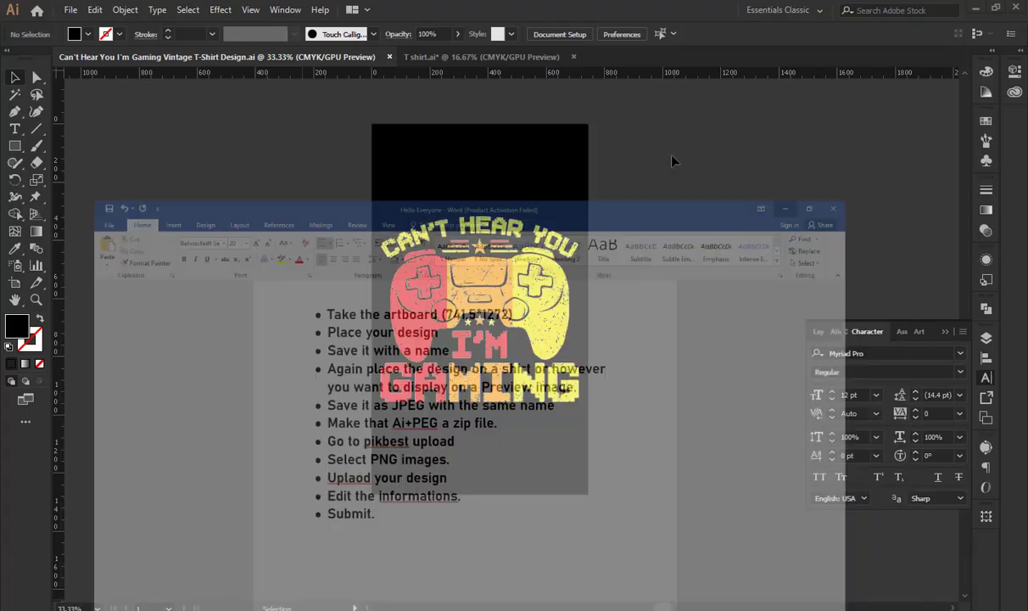
# Step: Back in Illustrator, unlock the black background rectangle and shrink it downward to cover roughly the lower half of the artboard
pyautogui.hotkey('ctrl', 'alt', '2')
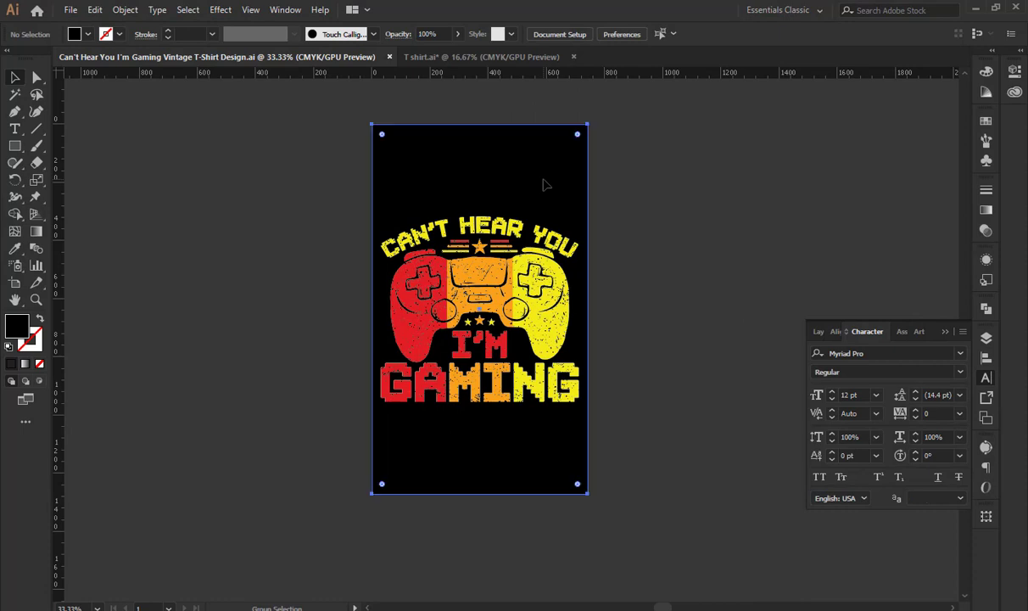
pyautogui.click(684, 172)
pyautogui.click(485, 141)
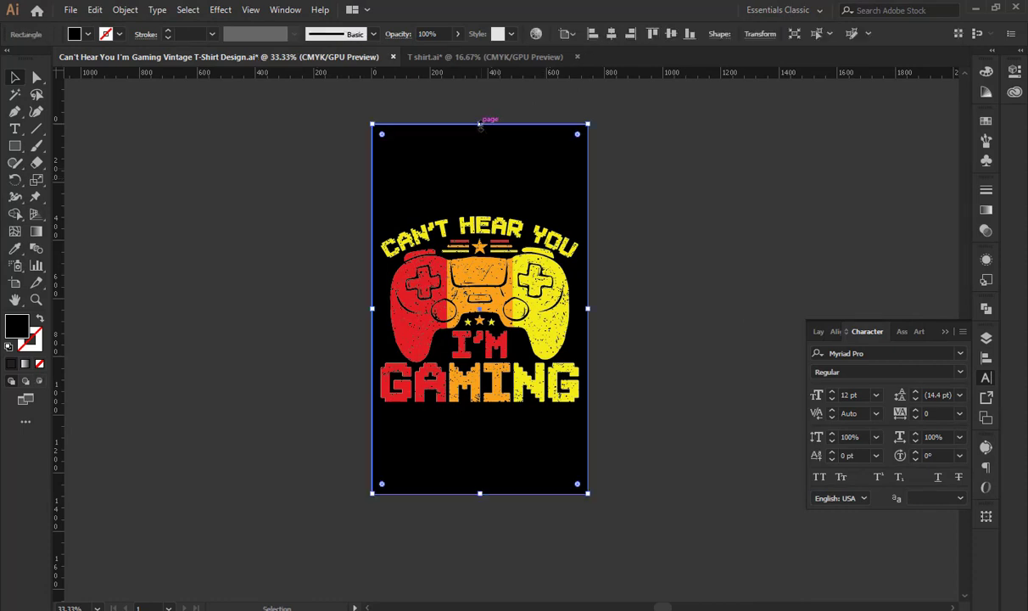
pyautogui.moveTo(480, 125); pyautogui.dragTo(487, 291)
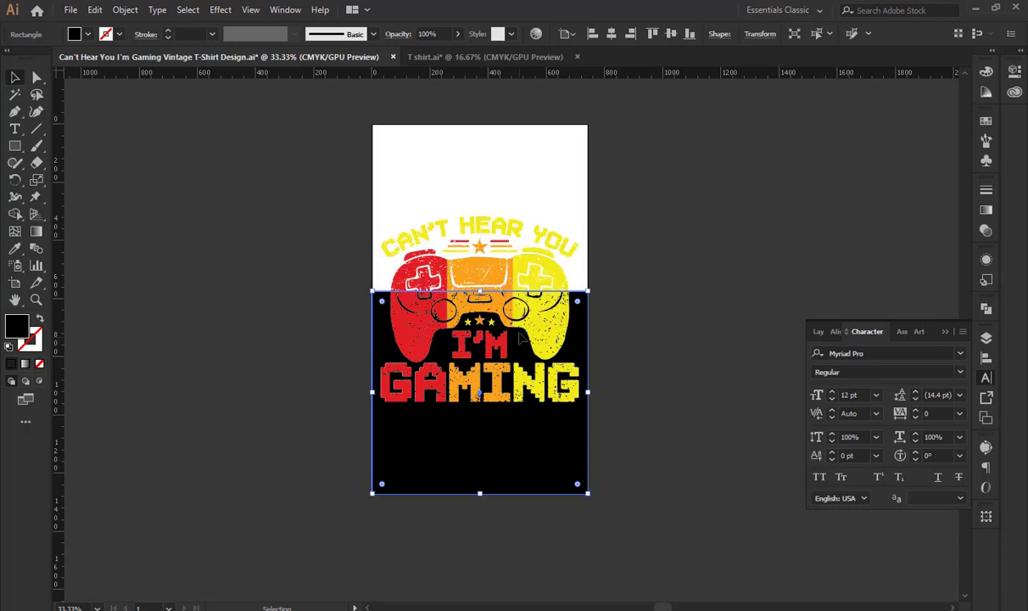
# Step: Move the gaming design straight down so it sits entirely within the shortened black rectangle
pyautogui.hotkey('ctrl', 'shift', 'a')
pyautogui.click(580, 324)
pyautogui.hotkey('ctrl', 'shift', 'a')
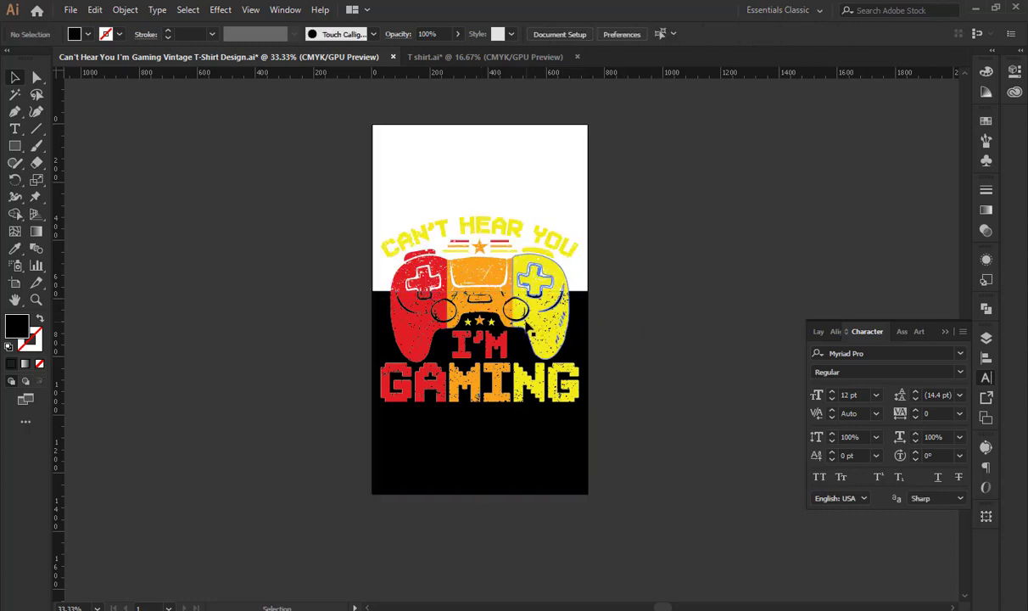
pyautogui.moveTo(547, 287); pyautogui.dragTo(550, 359)
pyautogui.hotkey('shift', 'Down')
pyautogui.hotkey('shift', 'Down')
pyautogui.hotkey('shift', 'Down')
pyautogui.hotkey('shift', 'Down')
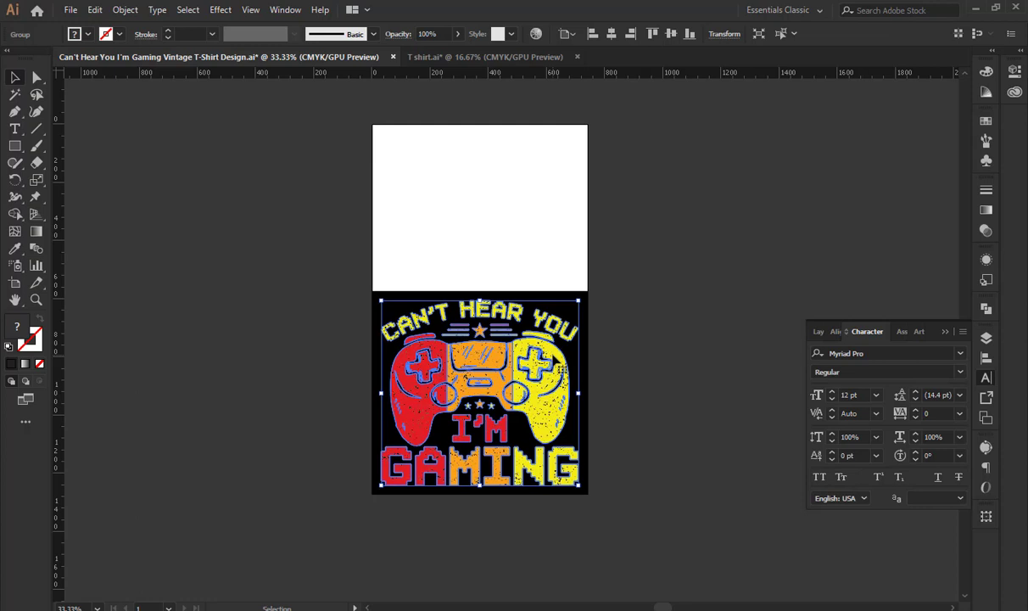
pyautogui.click(643, 314)
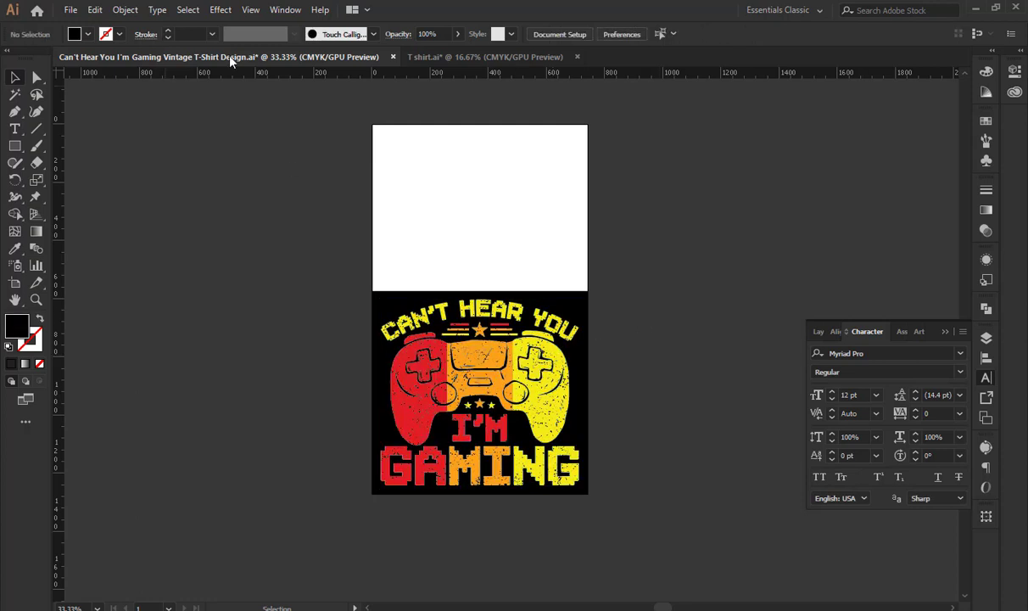
# Step: In T shirt.ai, place the gaming design on the black shirt's chest and enlarge it slightly
pyautogui.click(451, 57)
pyautogui.moveTo(628, 293); pyautogui.dragTo(371, 295)
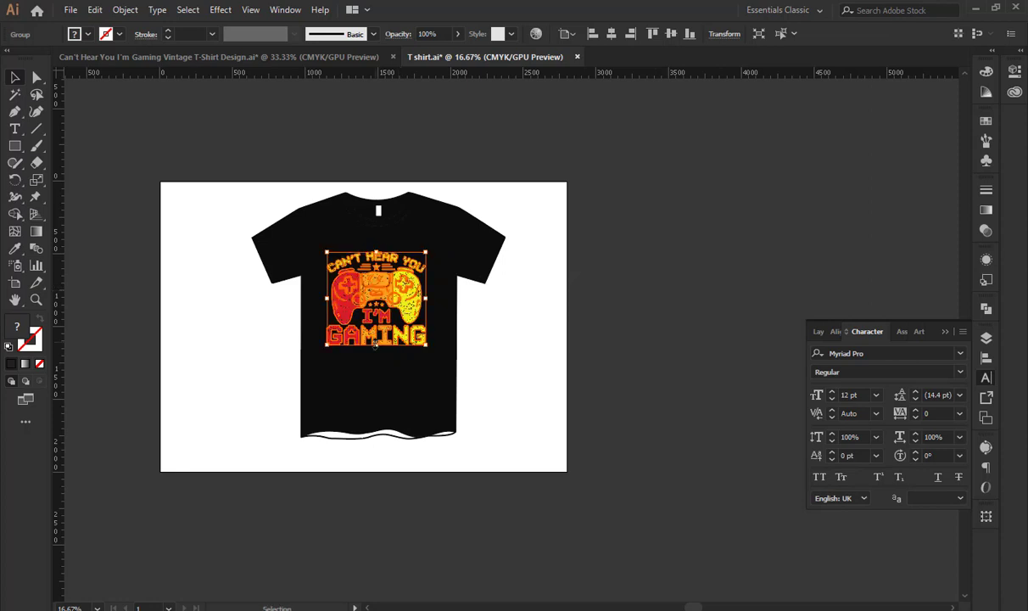
pyautogui.moveTo(375, 355); pyautogui.dragTo(375, 358)
# Step: Center the gaming design horizontally on the T-shirt
pyautogui.keyDown('shift'); pyautogui.click(451, 252); pyautogui.keyUp('shift')
pyautogui.click(452, 252)
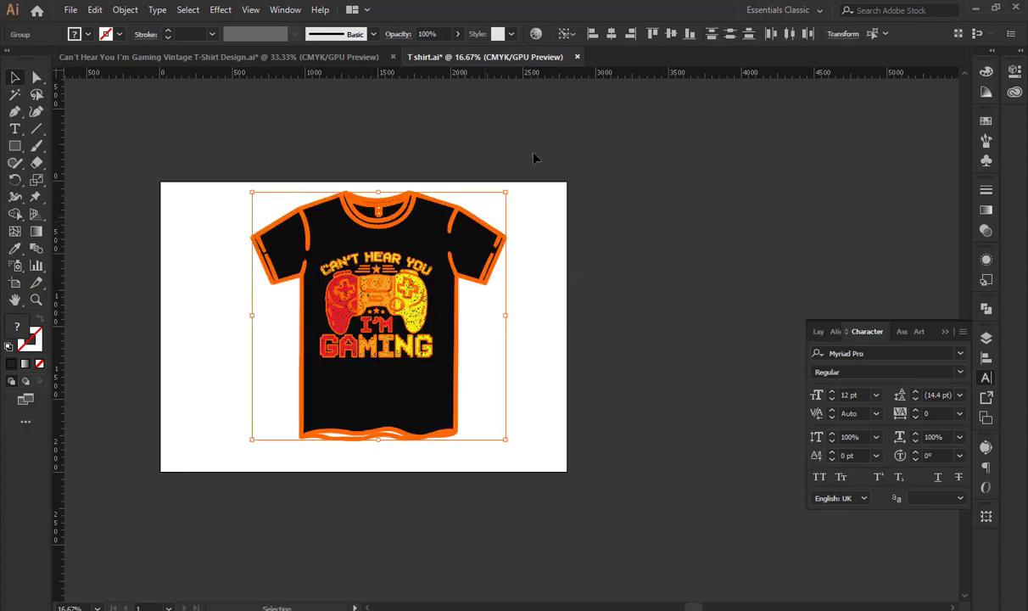
pyautogui.click(612, 34)
pyautogui.click(530, 196)
# Step: Copy the T-shirt together with its design into the "Can't Hear You I'm Gaming Vintage T-Shirt Design" document
pyautogui.moveTo(328, 167); pyautogui.dragTo(426, 360)
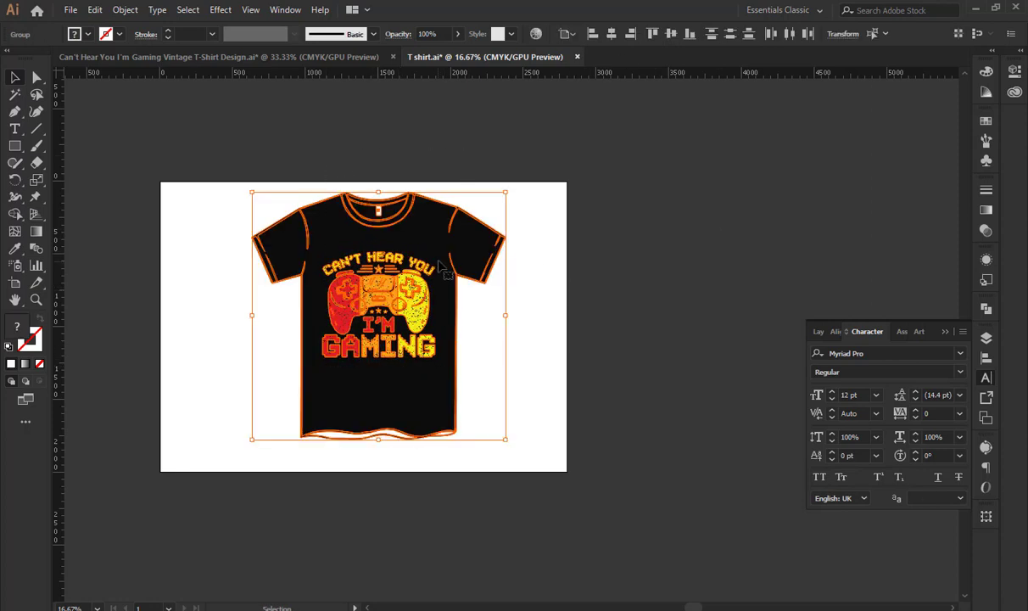
pyautogui.moveTo(441, 262); pyautogui.dragTo(448, 222)
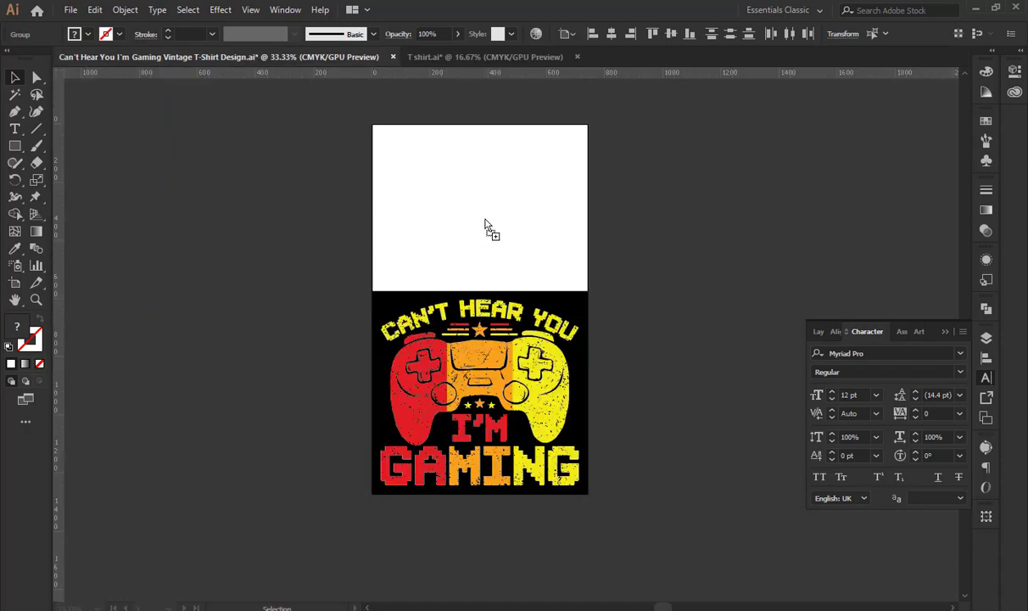
pyautogui.moveTo(482, 276); pyautogui.dragTo(529, 260)
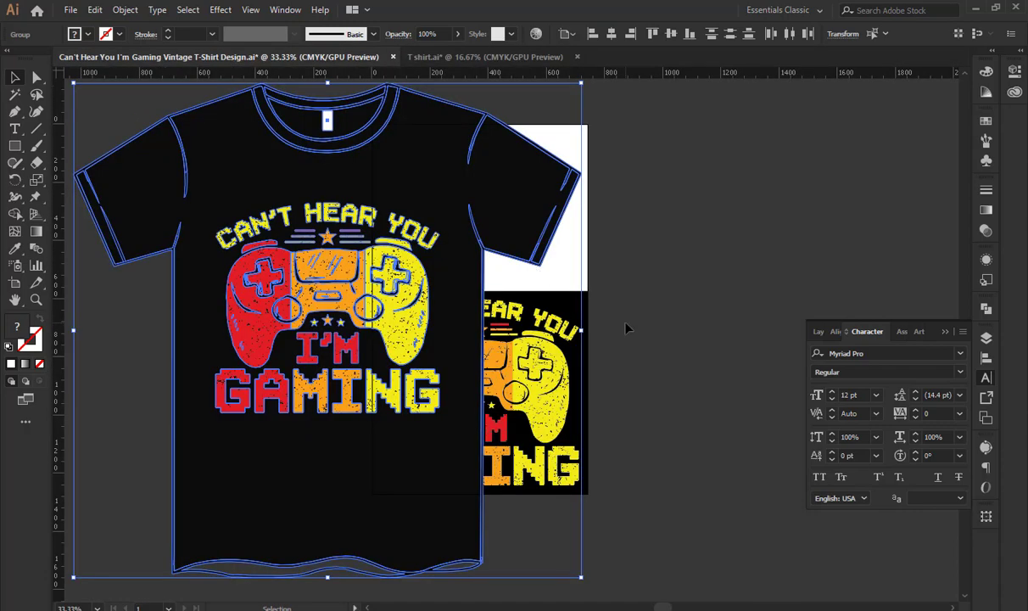
# Step: Scale down the T-shirt with its design and place it in the white area above the black rectangle, nudged down about 25 px
pyautogui.moveTo(582, 330); pyautogui.dragTo(415, 330)
pyautogui.moveTo(335, 374); pyautogui.dragTo(481, 257)
pyautogui.moveTo(479, 294); pyautogui.dragTo(479, 278)
pyautogui.click(597, 281)
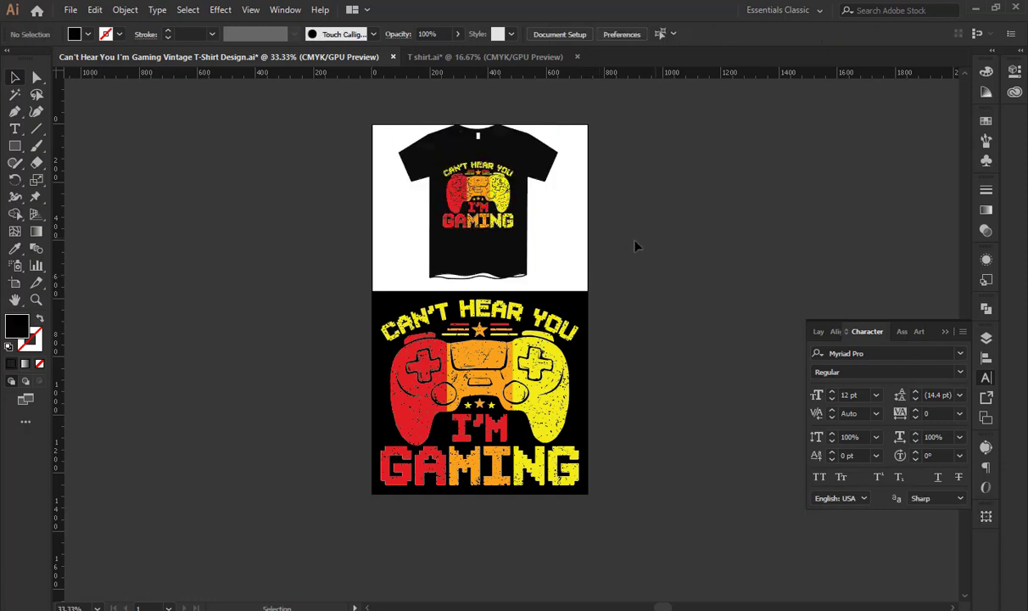
pyautogui.moveTo(507, 214); pyautogui.dragTo(506, 219)
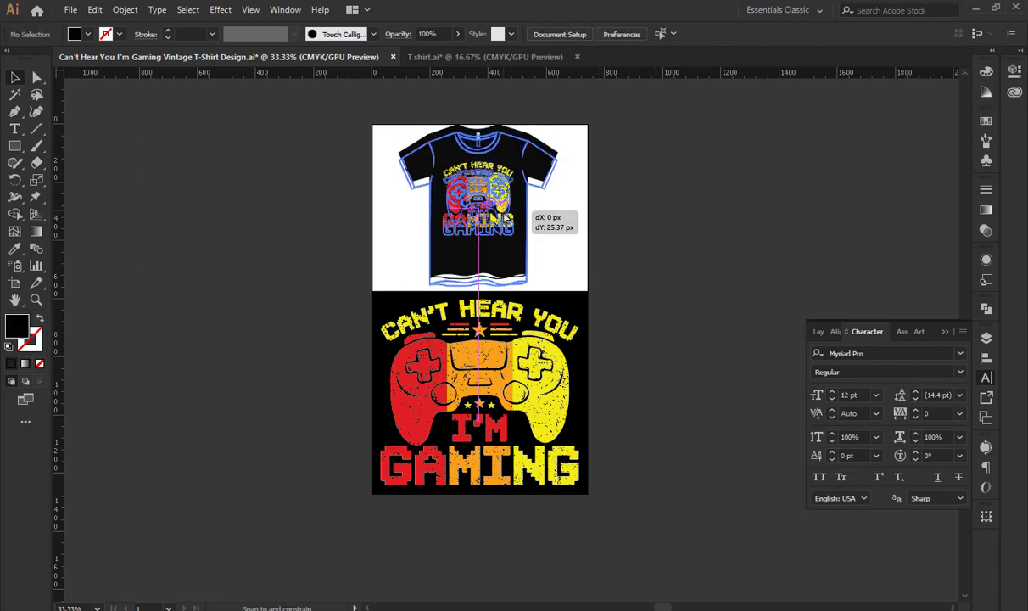
pyautogui.click(722, 212)
# Step: Align the T-shirt mockup and the large gaming design below it to a common horizontal center
pyautogui.moveTo(299, 133); pyautogui.dragTo(518, 340)
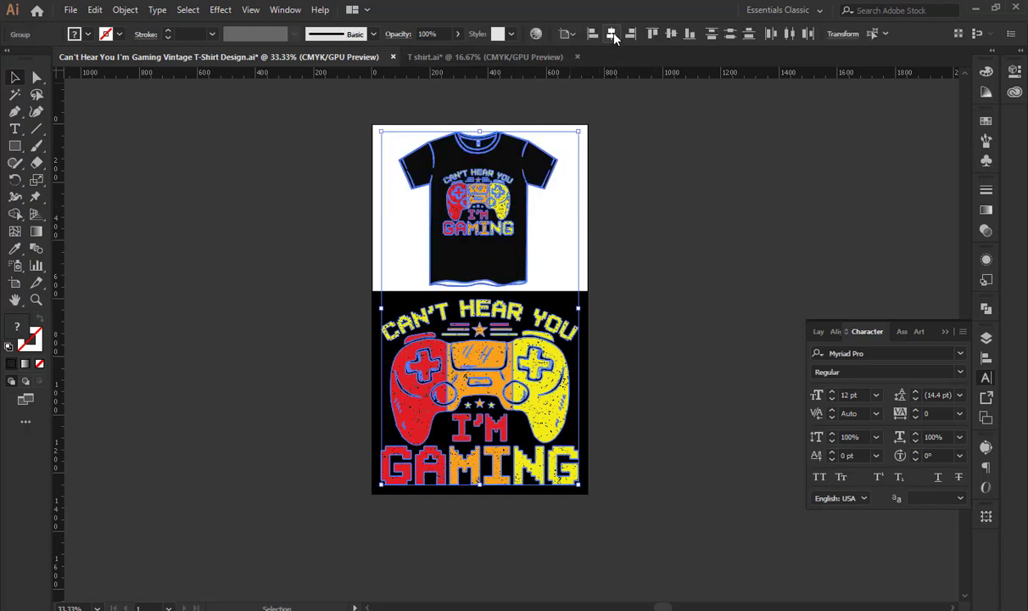
pyautogui.click(612, 34)
pyautogui.click(661, 280)
pyautogui.click(505, 201)
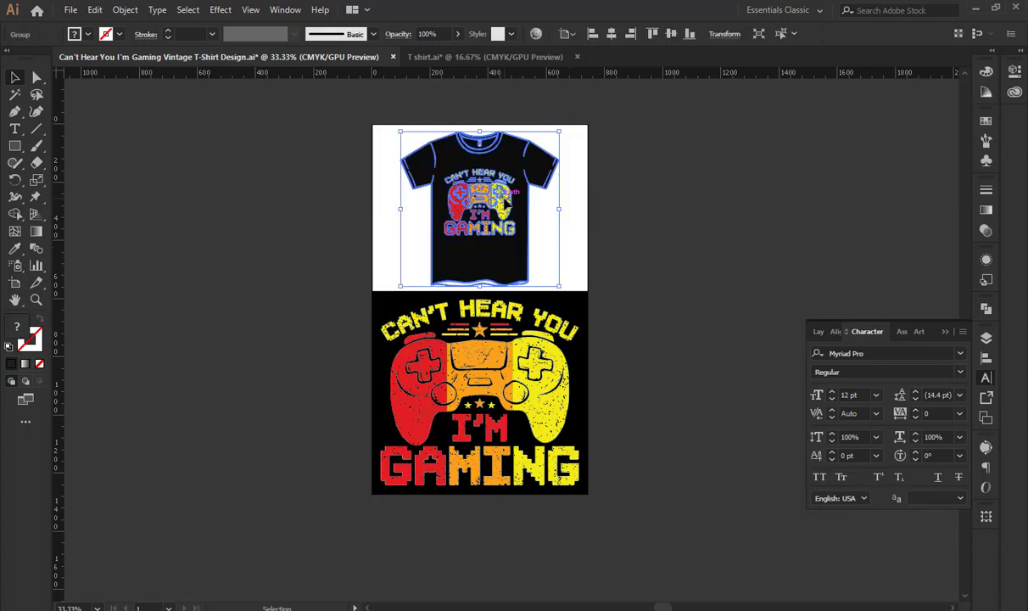
pyautogui.click(613, 234)
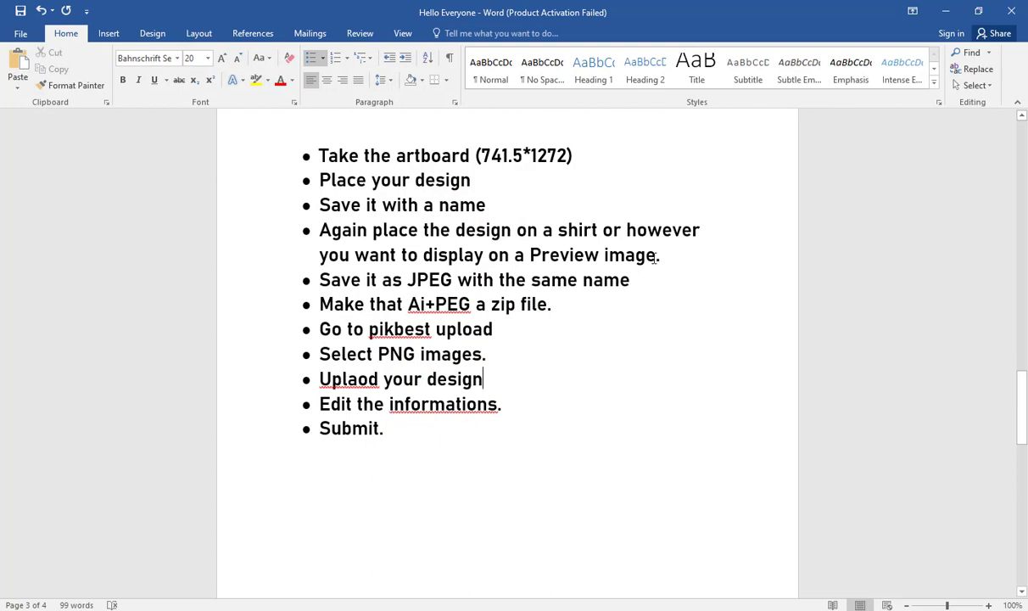
# Step: Highlight the checklist line about saving as JPEG in Word, then return to Illustrator
pyautogui.moveTo(646, 280); pyautogui.dragTo(337, 286)
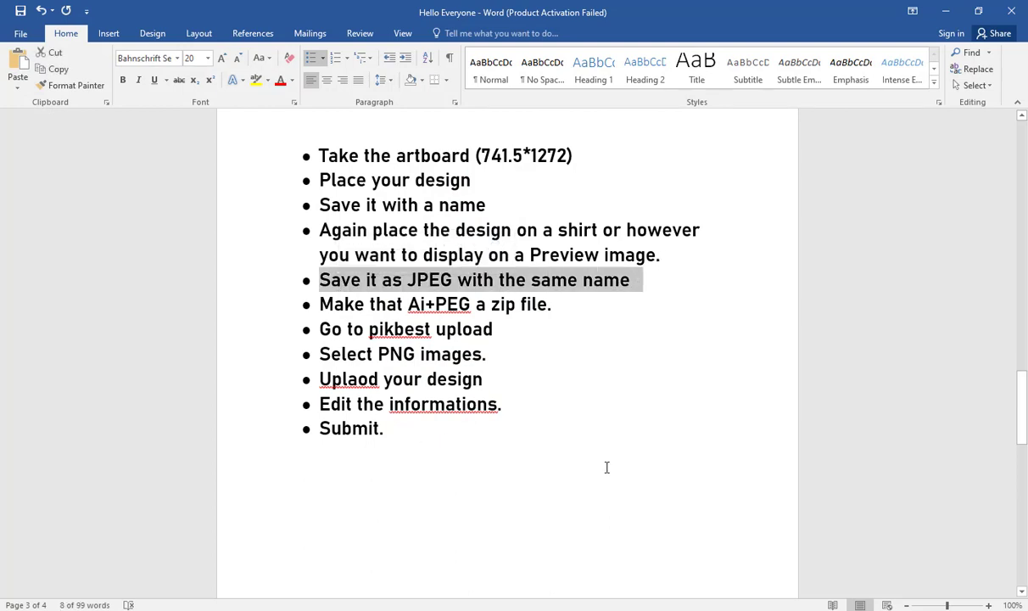
pyautogui.click(945, 11)
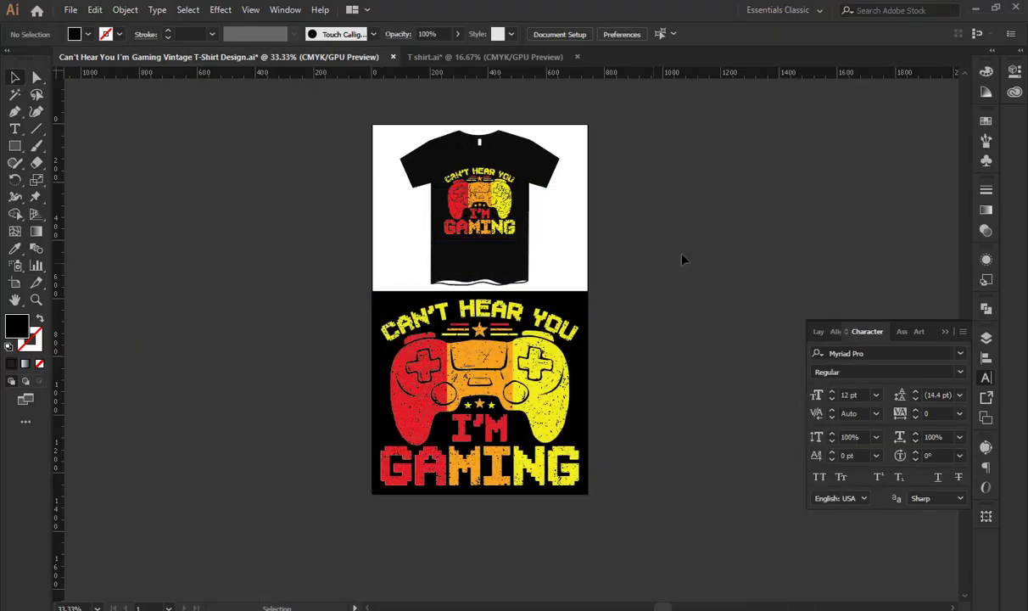
pyautogui.click(71, 9)
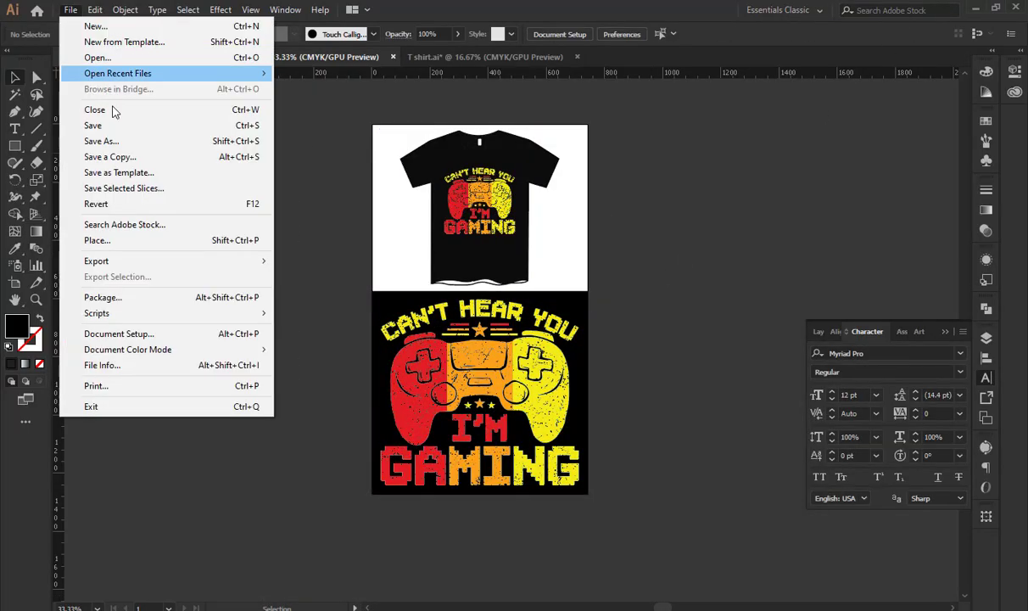
pyautogui.click(356, 551)
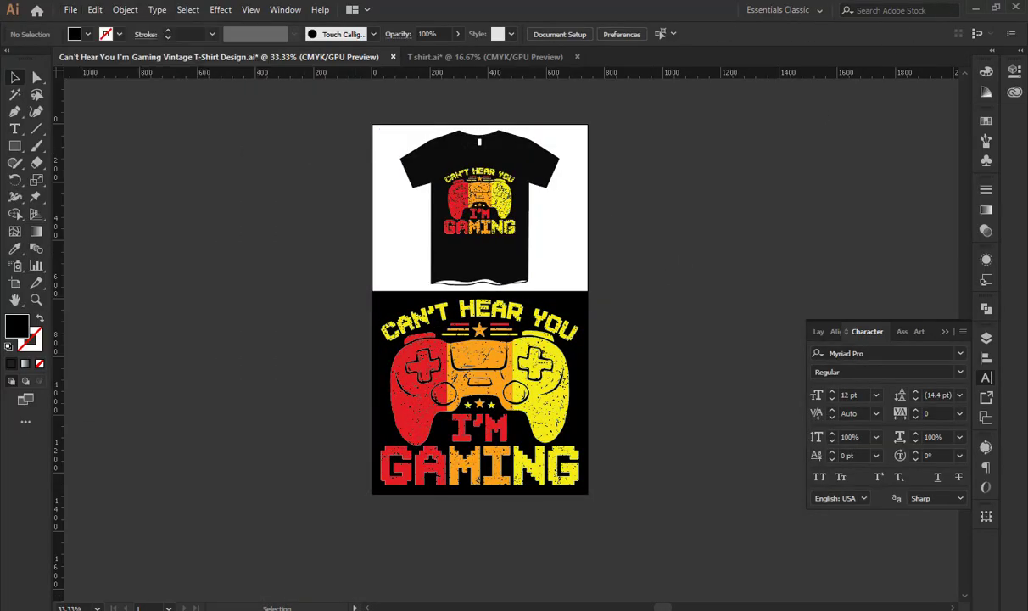
# Step: In the Word checklist, replace JPEG with PNG in the "Save it as" line and highlight that line
pyautogui.hotkey('alt', 'Tab')
pyautogui.click(410, 281)
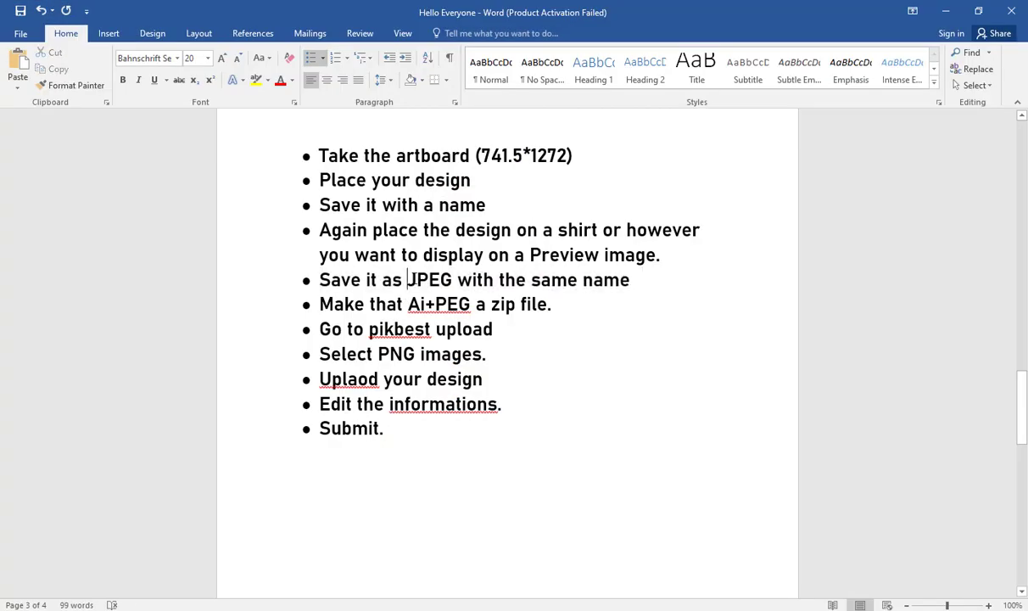
pyautogui.moveTo(416, 281); pyautogui.dragTo(454, 280)
pyautogui.press('BackSpace')
pyautogui.press('BackSpace')
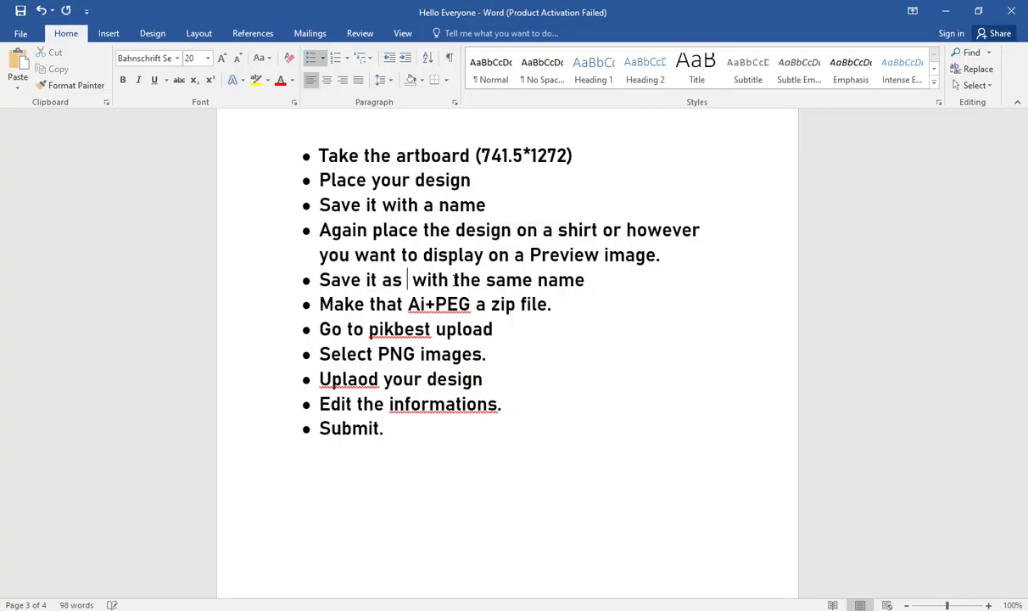
pyautogui.write('PNG')
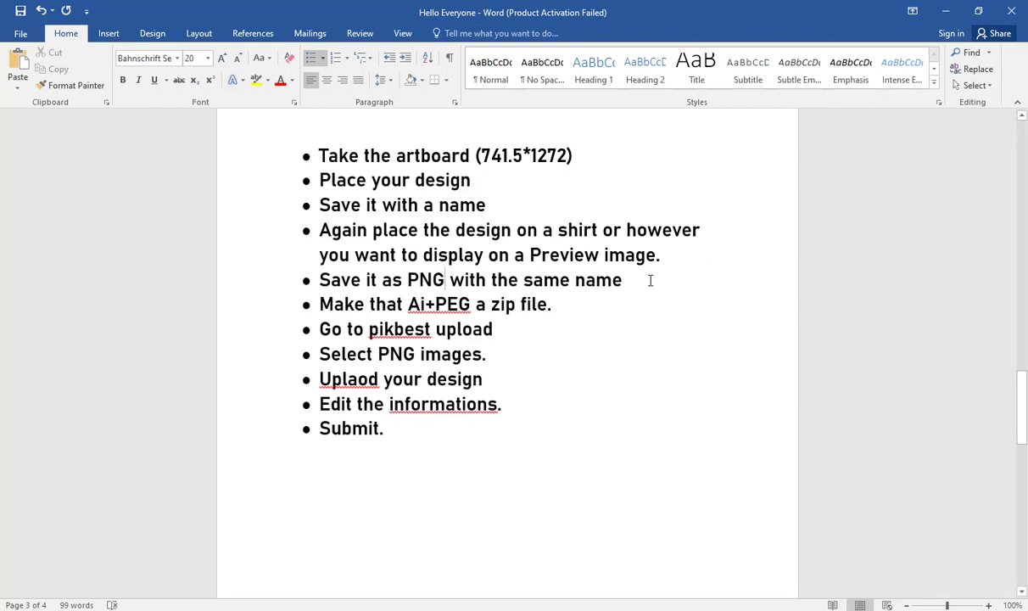
pyautogui.tripleClick(428, 279)
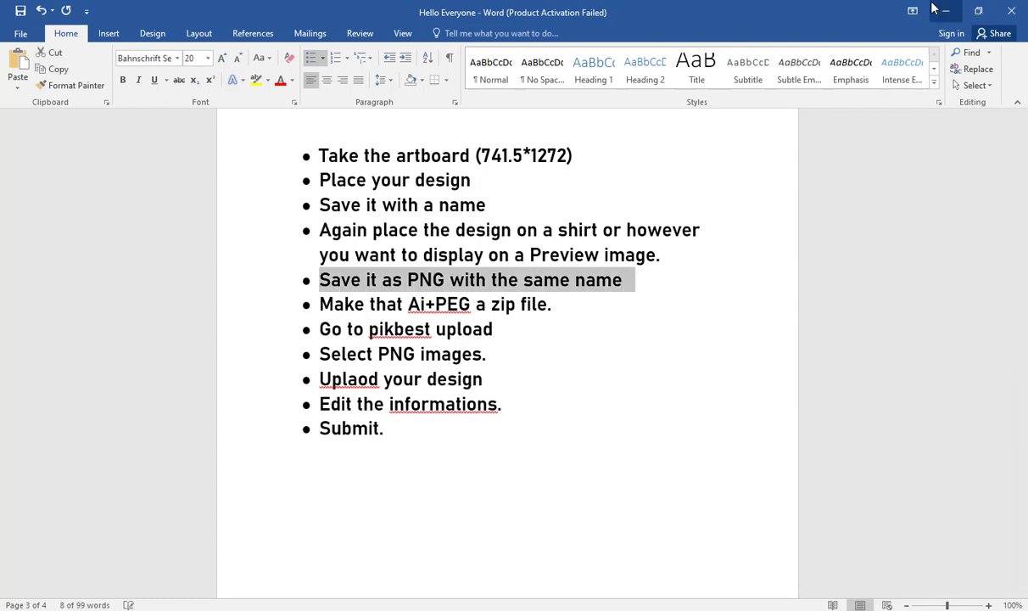
# Step: In Illustrator, export the preview as a High (300 ppi) transparent PNG named "Can't Hear You I'm Gaming Vintage T-Shirt Design"
pyautogui.click(945, 11)
pyautogui.click(72, 9)
pyautogui.moveTo(147, 262)
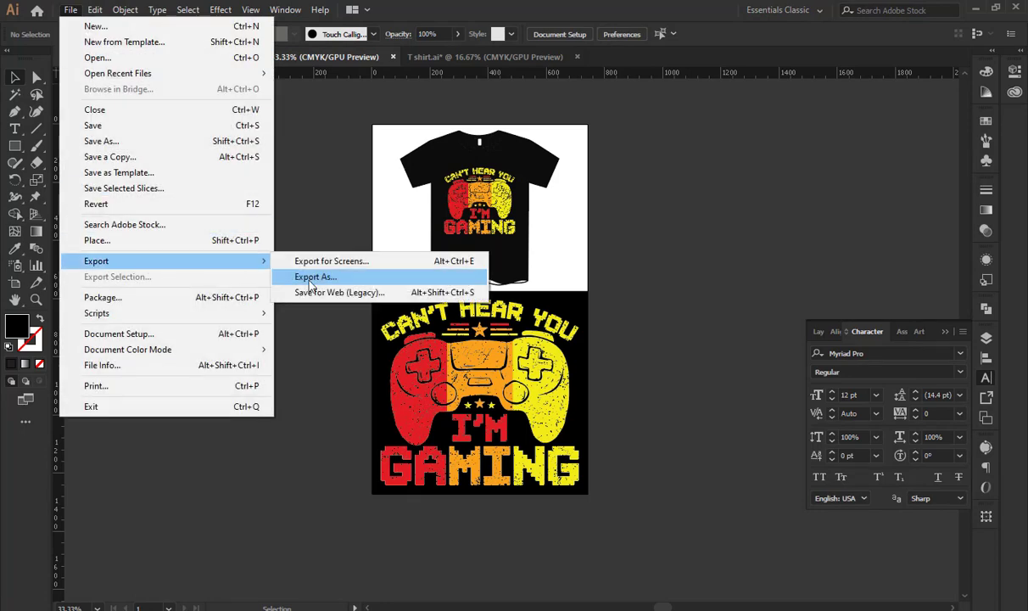
pyautogui.click(312, 275)
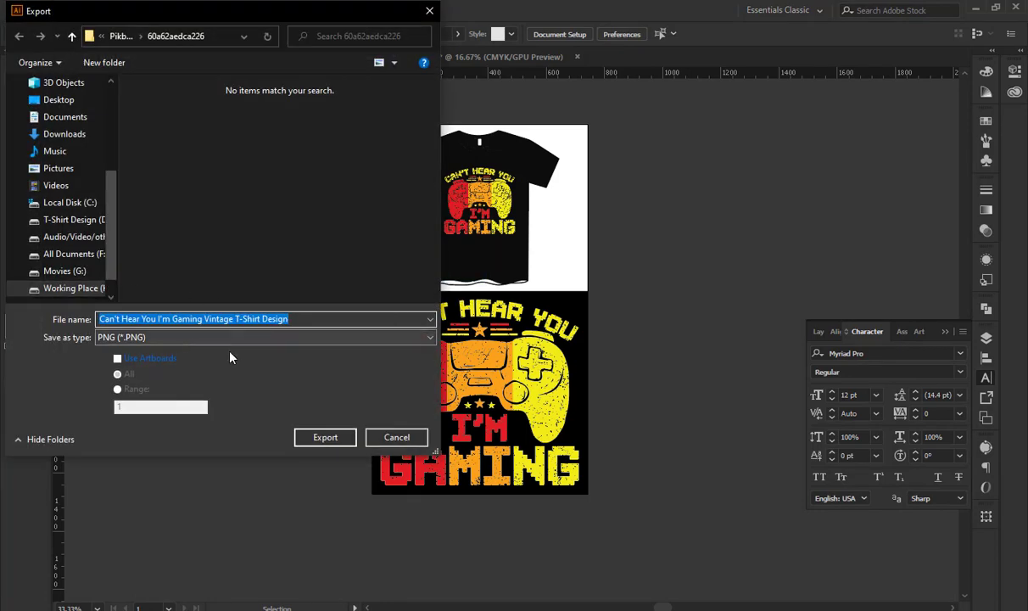
pyautogui.click(144, 338)
pyautogui.click(140, 442)
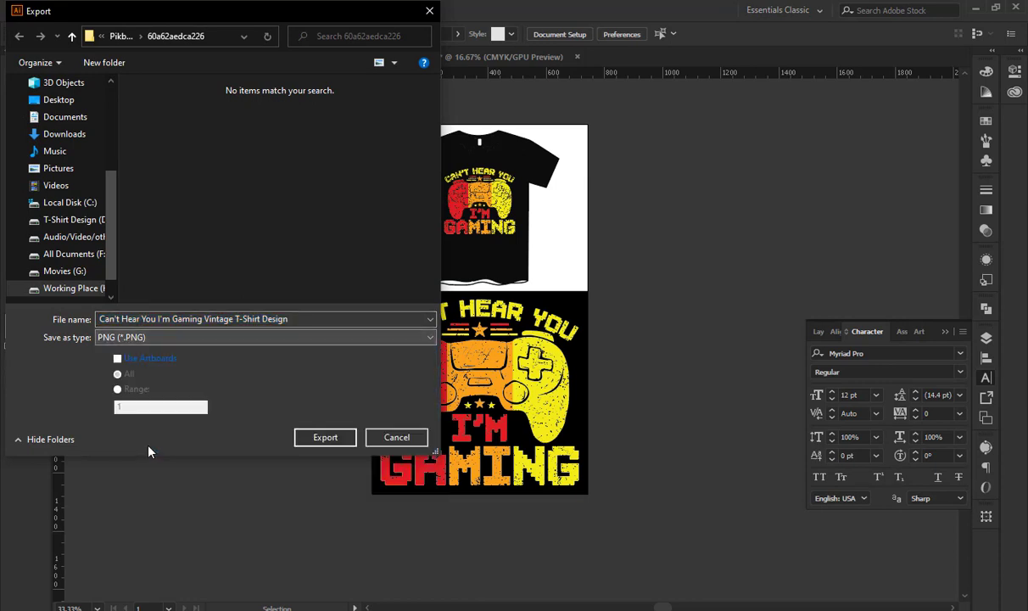
pyautogui.click(293, 320)
pyautogui.hotkey('ctrl', 'a')
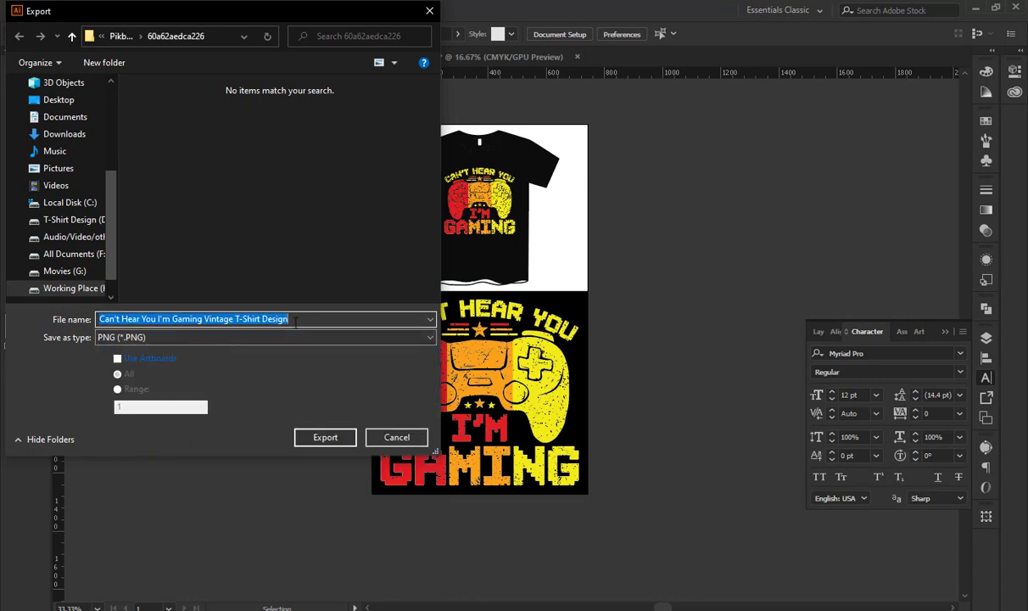
pyautogui.click(326, 438)
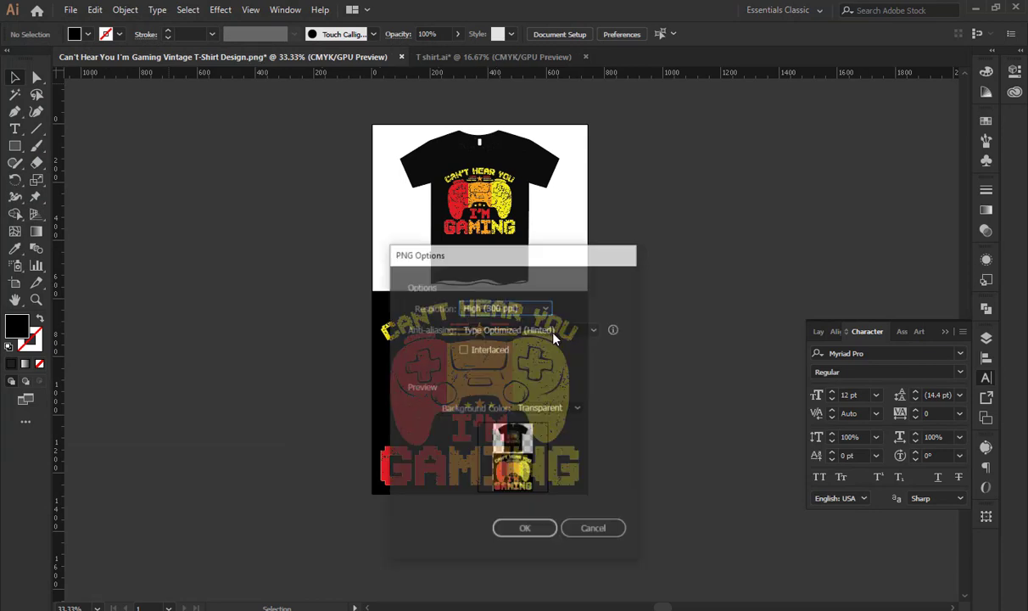
pyautogui.click(533, 530)
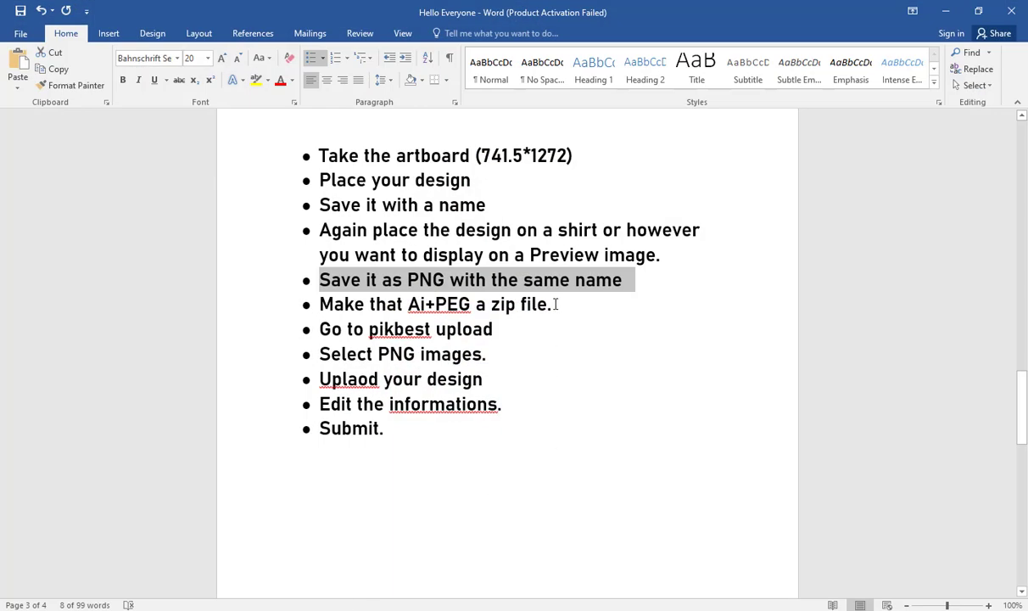
# Step: In File Explorer's 60a62aedca226 folder, compress the gaming design's AI and PNG files into one zip file, keeping the suggested name
pyautogui.moveTo(556, 304); pyautogui.dragTo(327, 305)
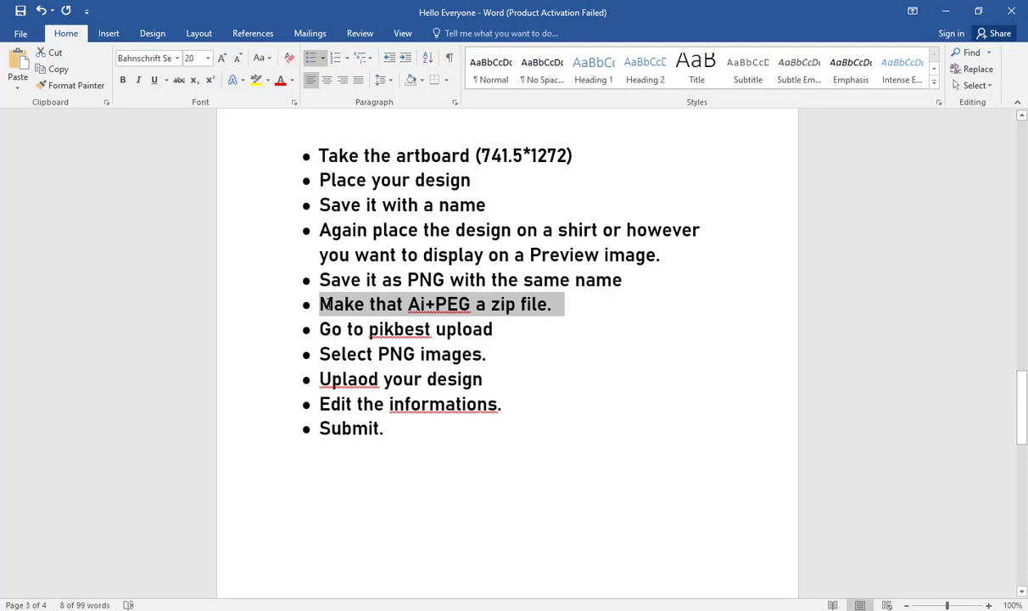
pyautogui.click(643, 401)
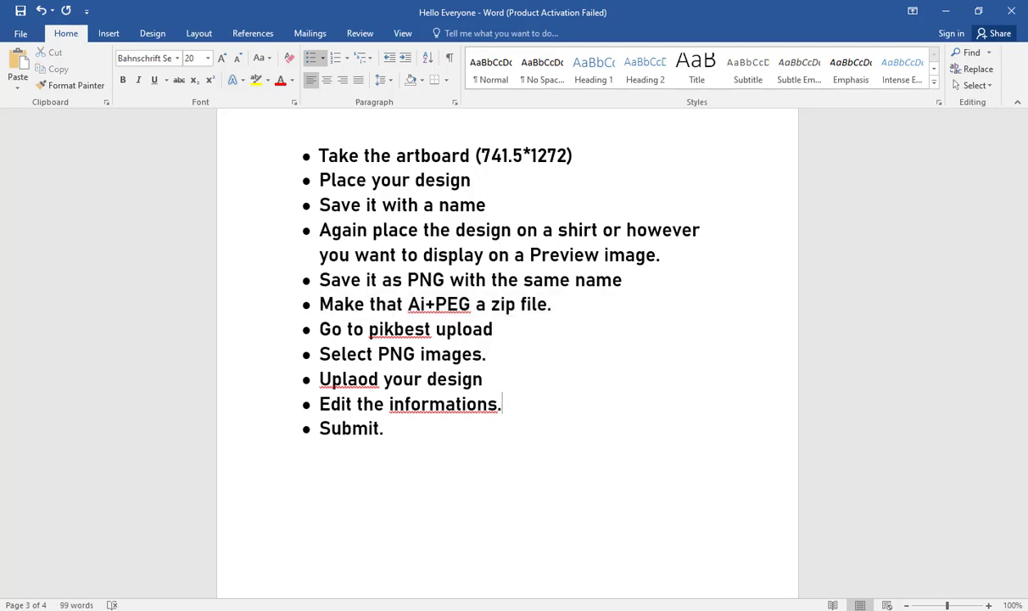
pyautogui.click(233, 609)
pyautogui.click(227, 163)
pyautogui.keyDown('ctrl'); pyautogui.click(161, 136); pyautogui.keyUp('ctrl')
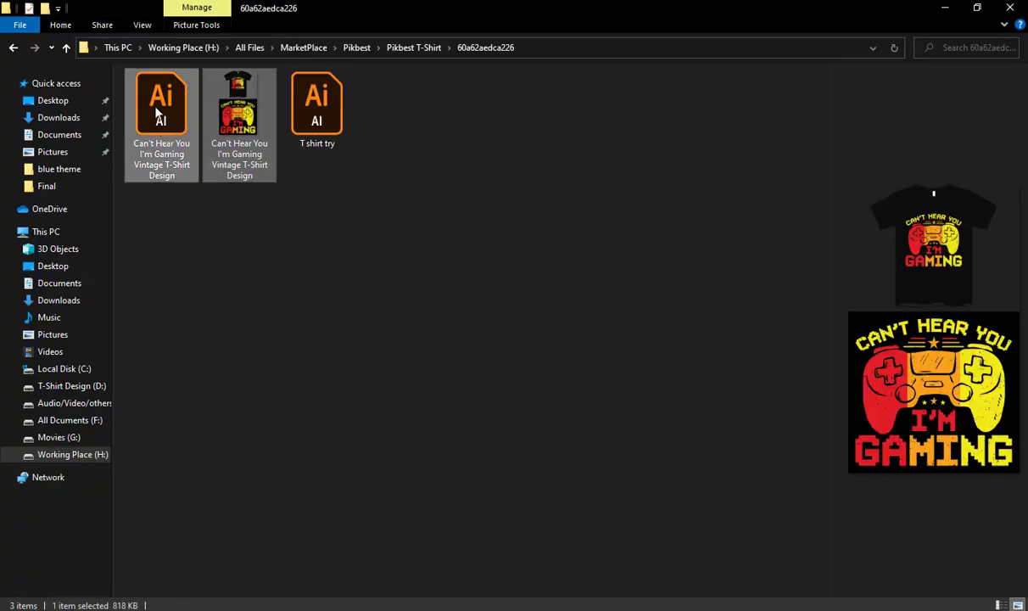
pyautogui.rightClick(157, 108)
pyautogui.moveTo(337, 240)
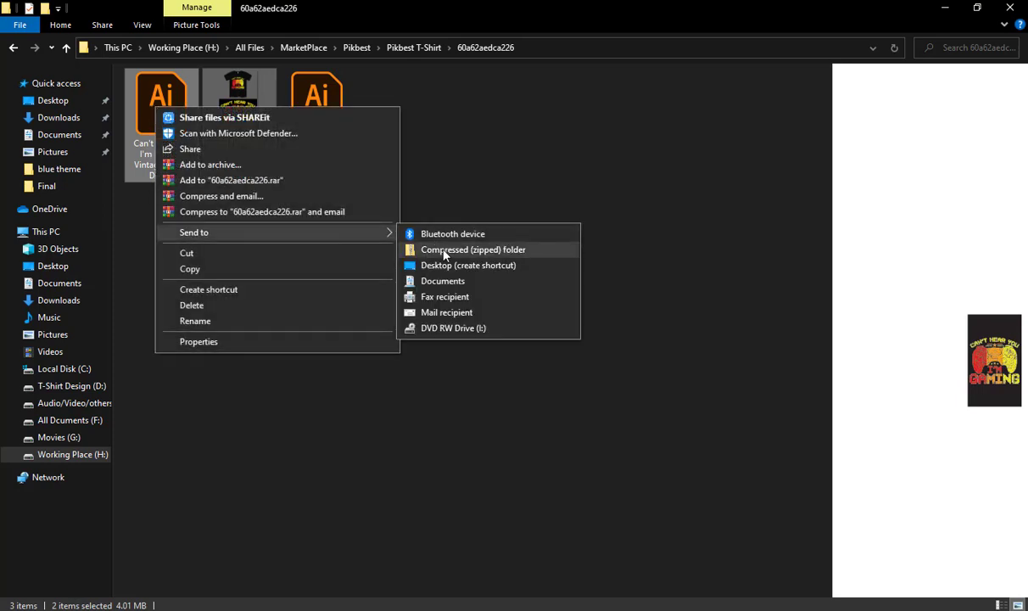
pyautogui.click(445, 251)
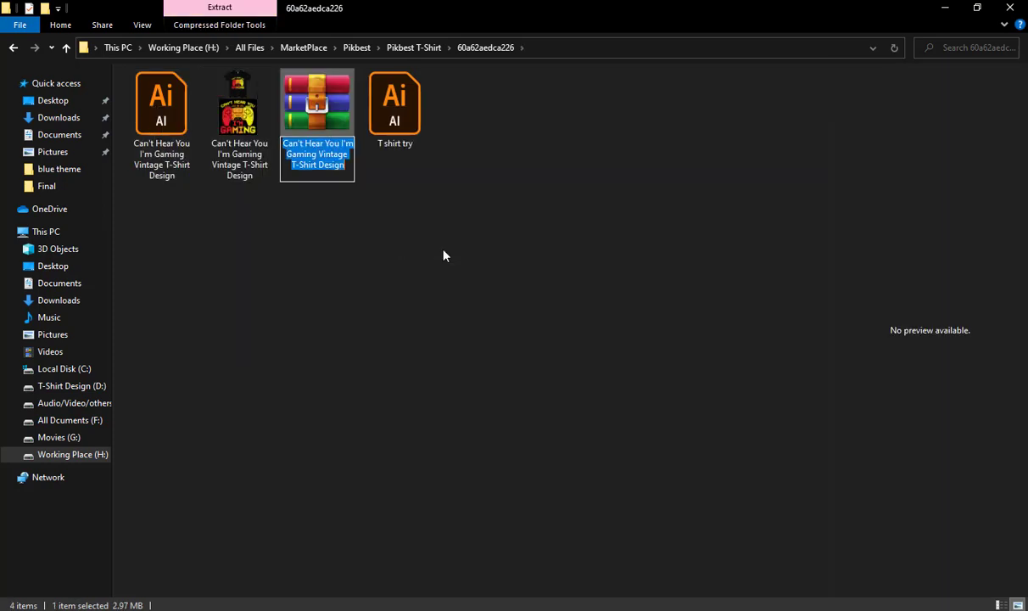
pyautogui.click(445, 256)
# Step: In the Word checklist, highlight the lines on going to the Pikbest upload page and selecting PNG images
pyautogui.hotkey('alt', 'Tab')
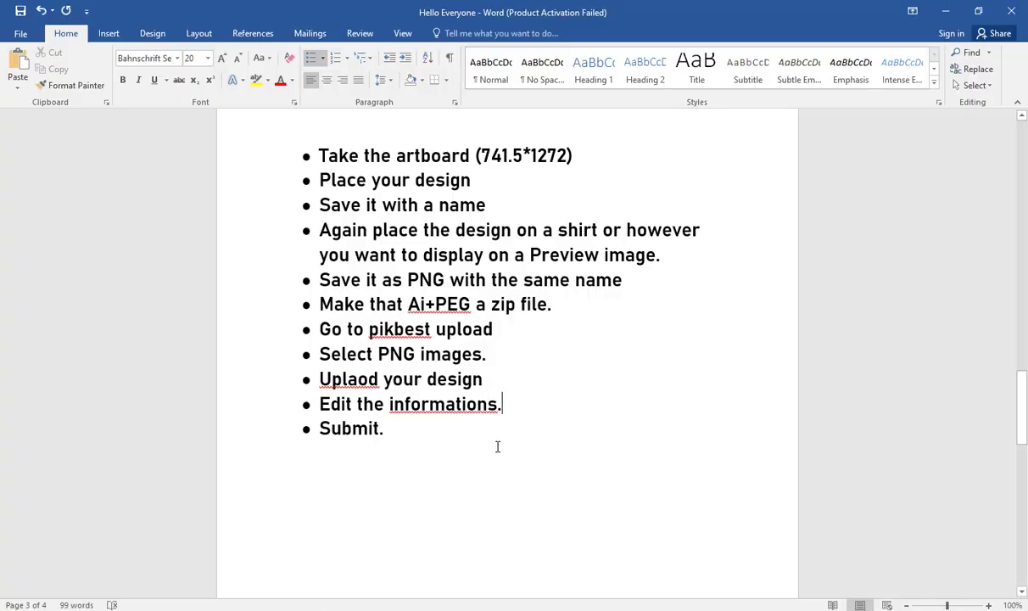
pyautogui.tripleClick(558, 302)
pyautogui.hotkey('ctrl', 'End')
pyautogui.tripleClick(363, 334)
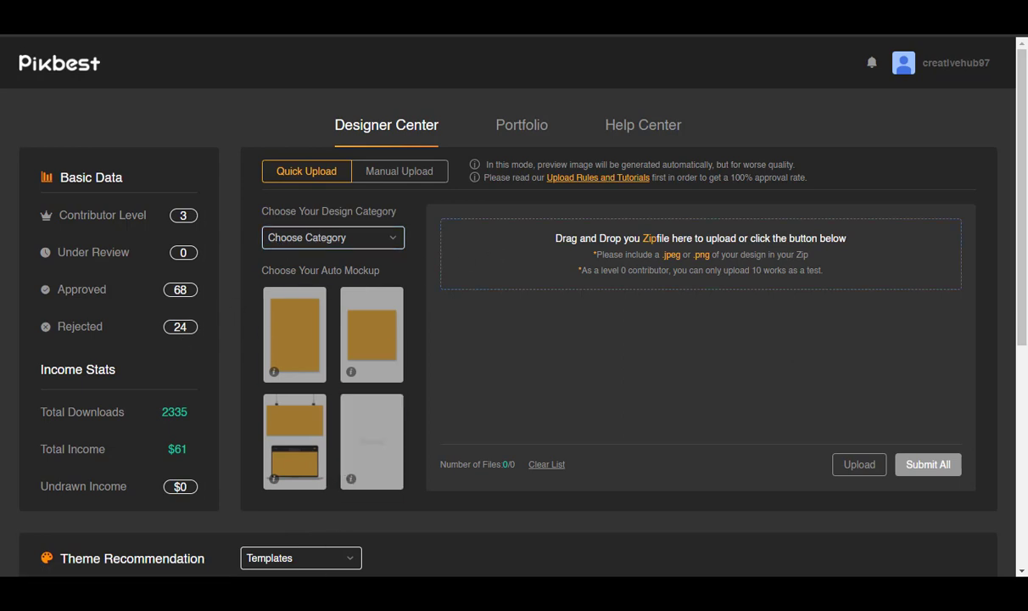
pyautogui.click(407, 593)
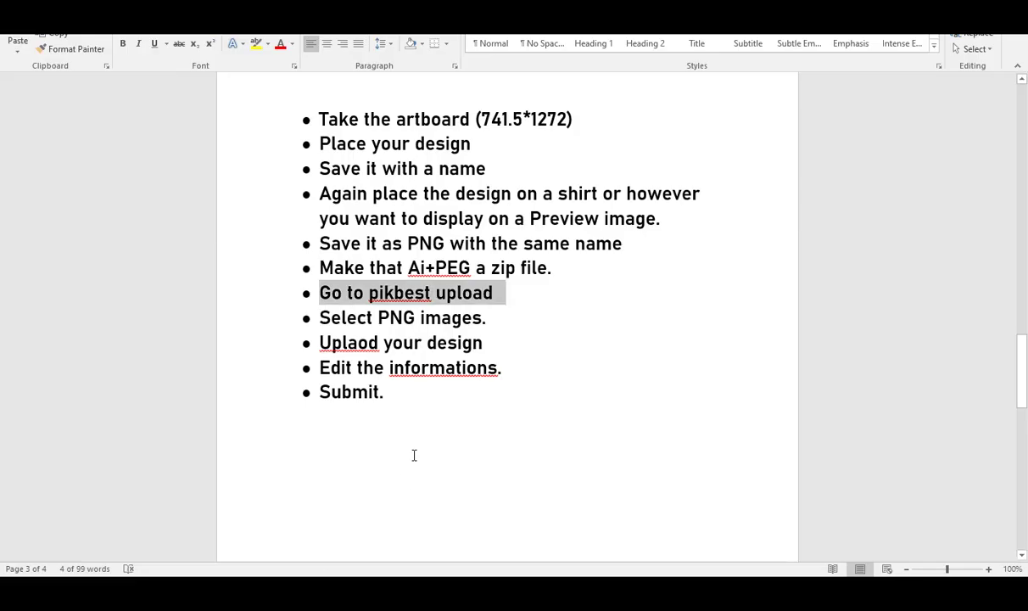
pyautogui.tripleClick(468, 317)
# Step: On the Pikbest Quick Upload page, set the design category to PNG Images and the auto mockup to Blank
pyautogui.hotkey('alt', 'Tab')
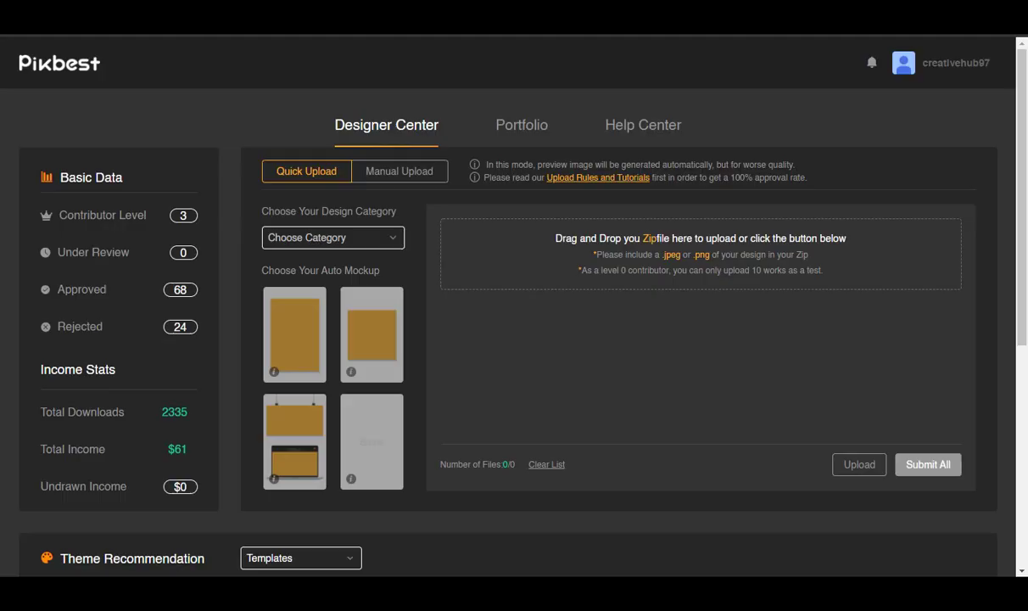
pyautogui.click(389, 241)
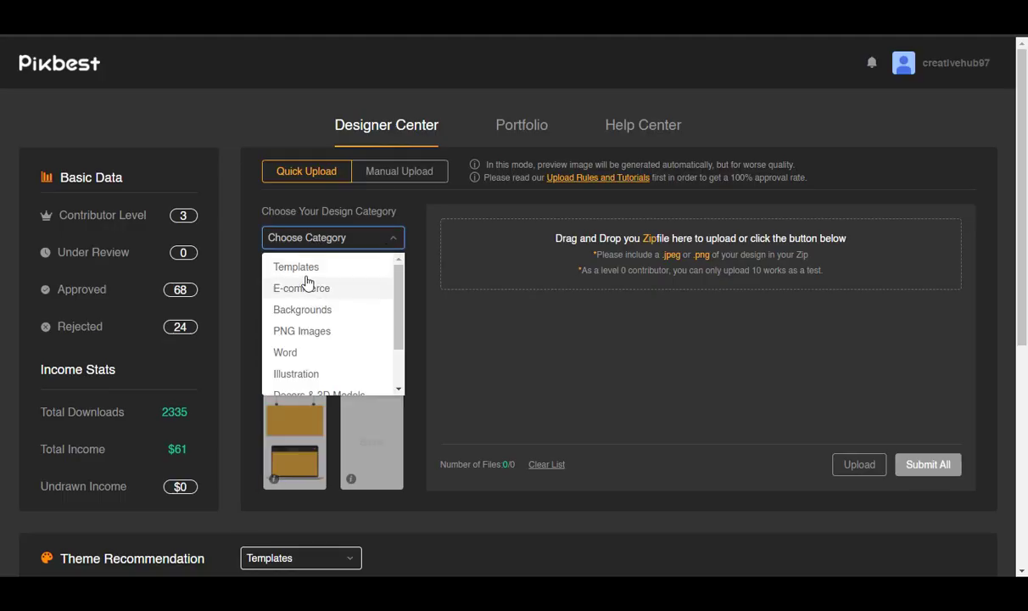
pyautogui.click(304, 332)
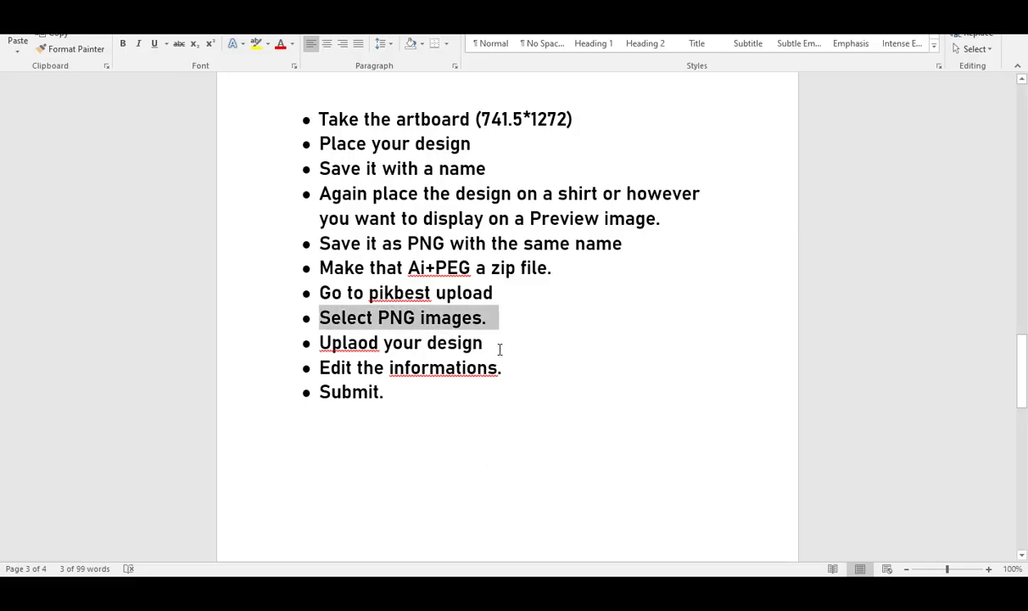
pyautogui.moveTo(499, 349); pyautogui.dragTo(319, 343)
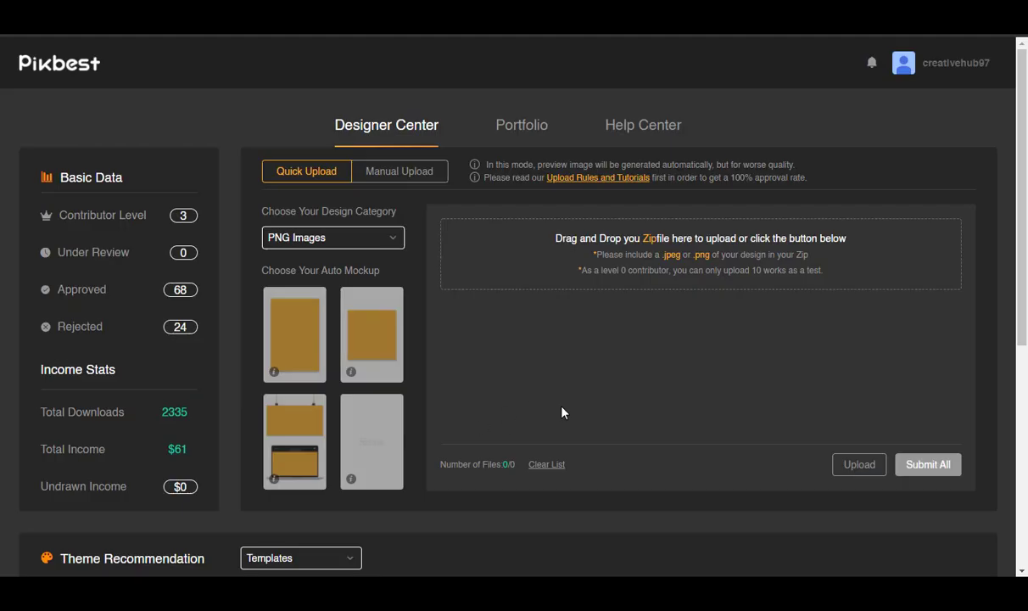
pyautogui.click(363, 445)
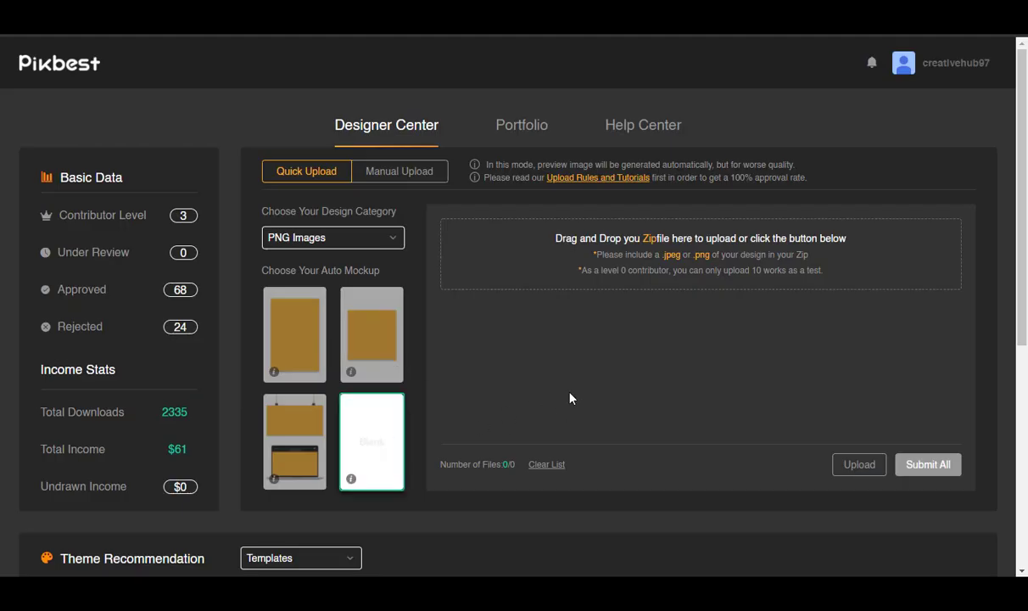
# Step: Upload the "Can't Hear You I'm Gaming Vintage T-Shirt Design" zip from the Pikbest T-Shirt folder on the Working Place (H:) drive
pyautogui.click(577, 251)
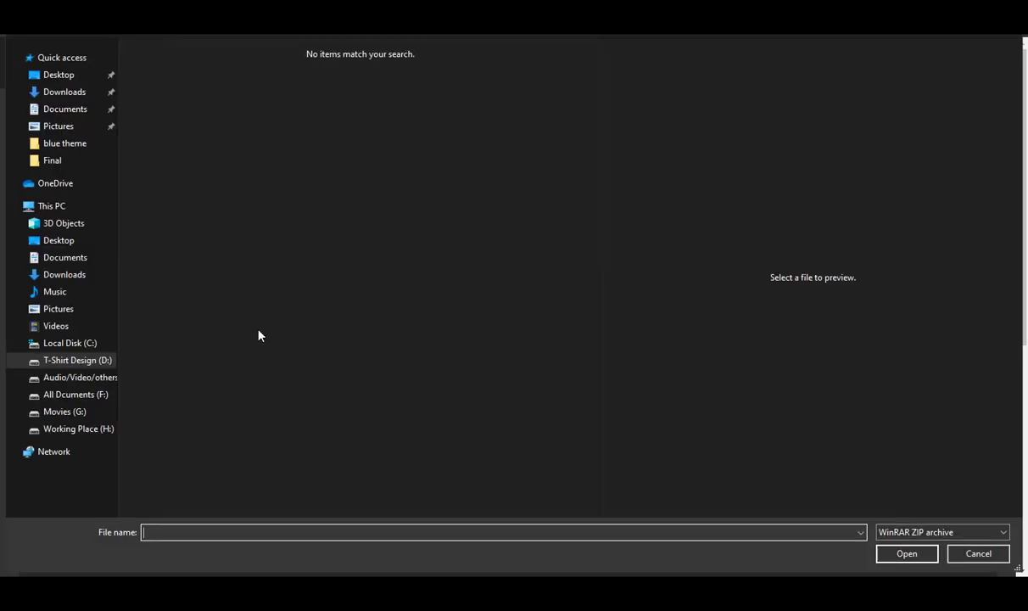
pyautogui.click(93, 429)
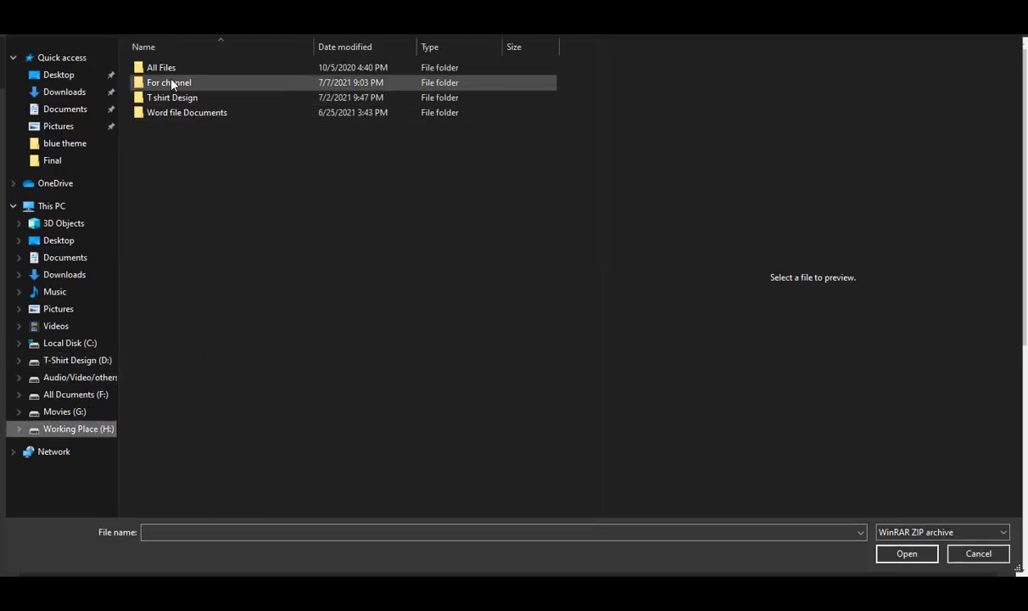
pyautogui.doubleClick(172, 69)
pyautogui.doubleClick(165, 171)
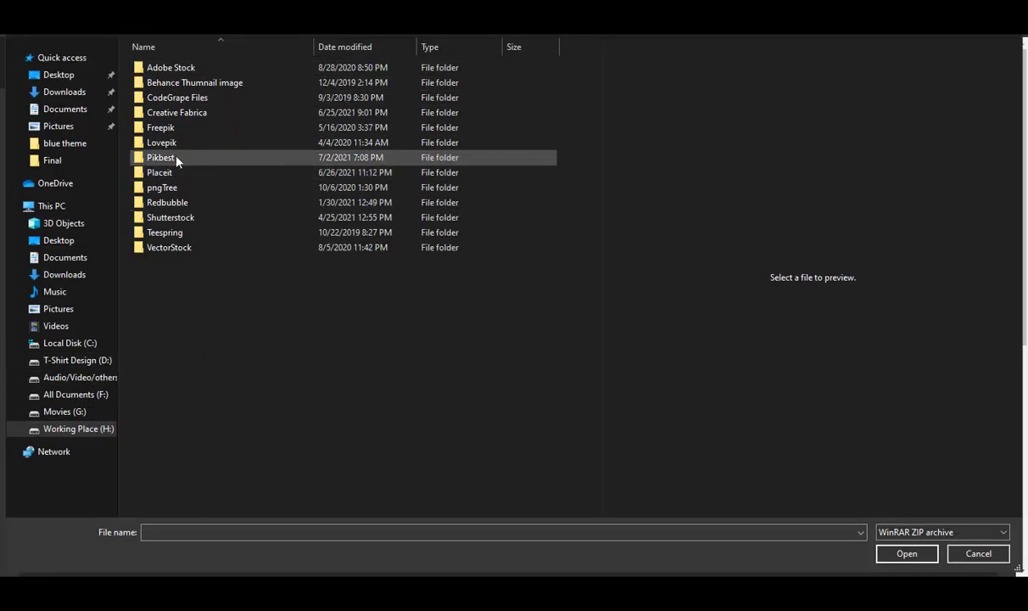
pyautogui.doubleClick(174, 157)
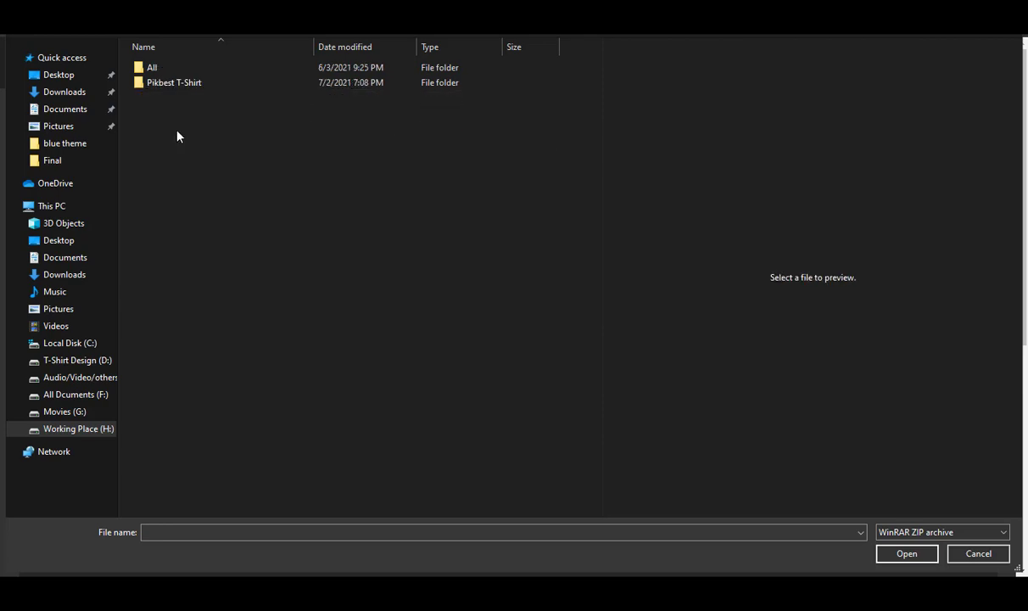
pyautogui.doubleClick(179, 82)
pyautogui.click(176, 79)
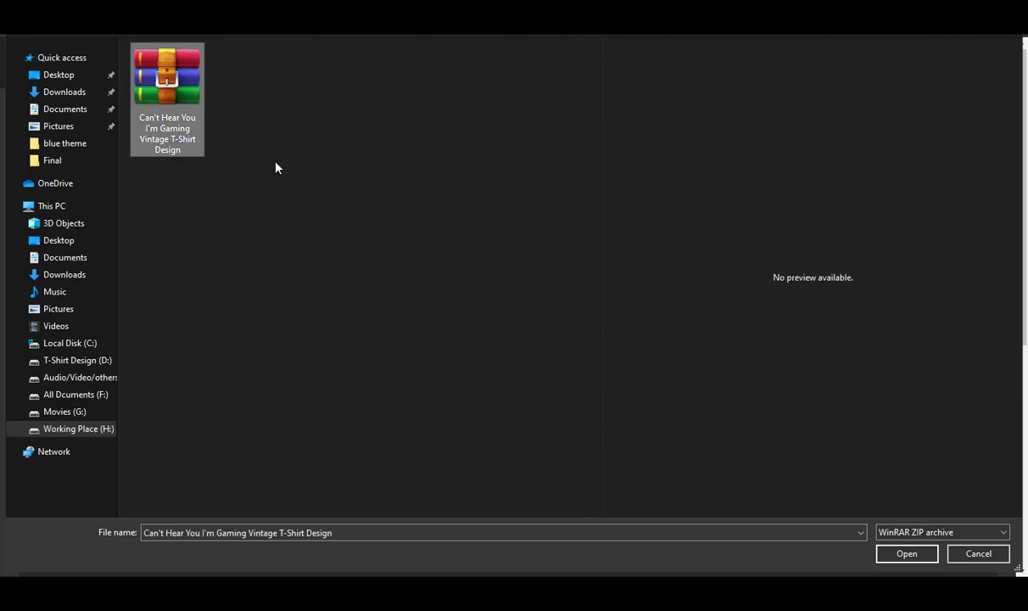
pyautogui.click(921, 556)
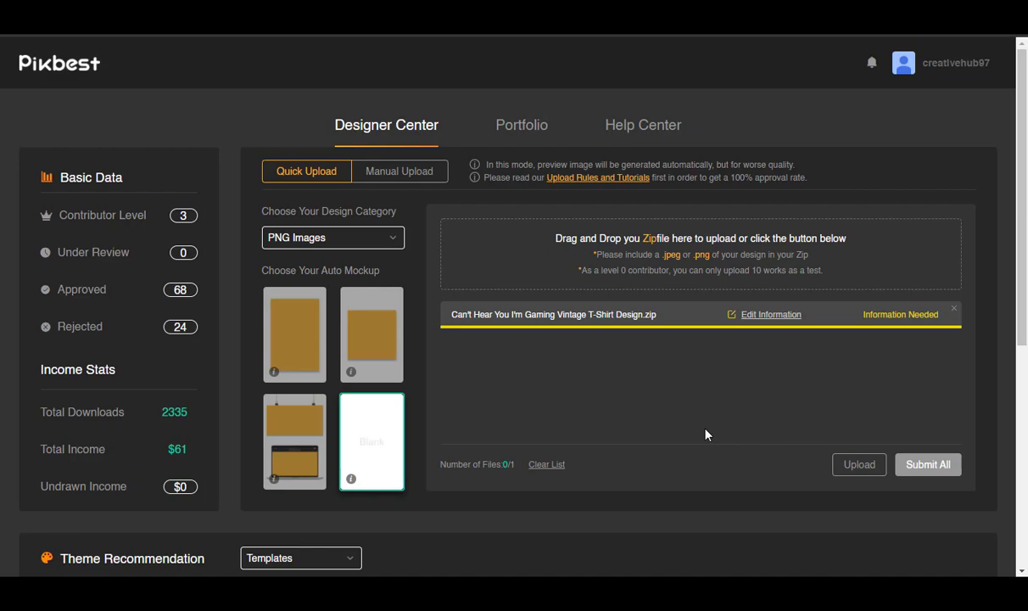
# Step: Switch to the Word checklist and highlight the line on editing the information
pyautogui.hotkey('alt', 'Tab')
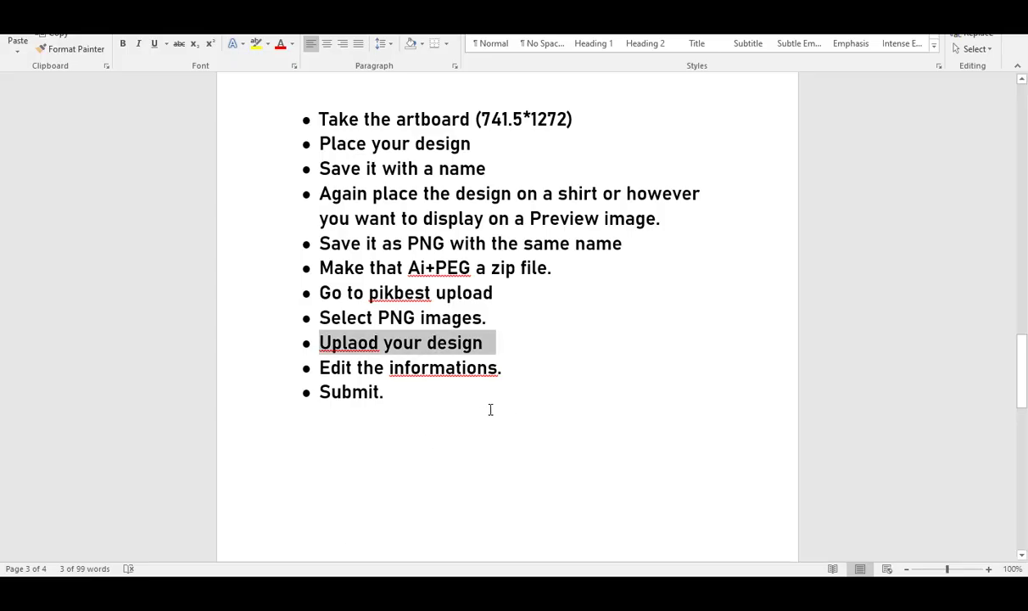
pyautogui.press('Down')
pyautogui.hotkey('shift', 'Down')
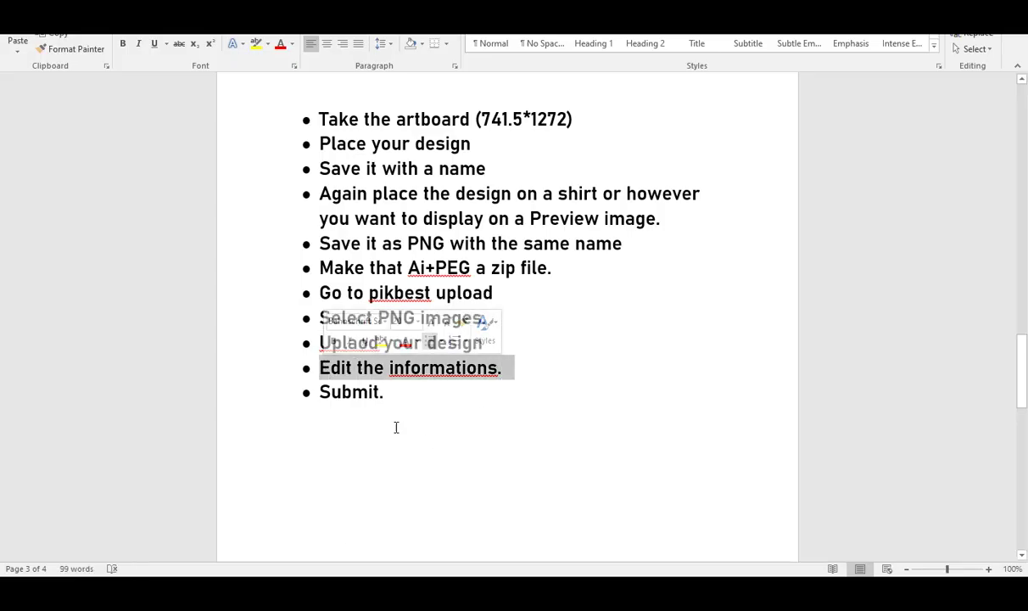
# Step: In Pikbest's information form for the zip, choose scene tag Vectors, software Adobe Illustrator and format ai, and set DPI to 300
pyautogui.hotkey('alt', 'Tab')
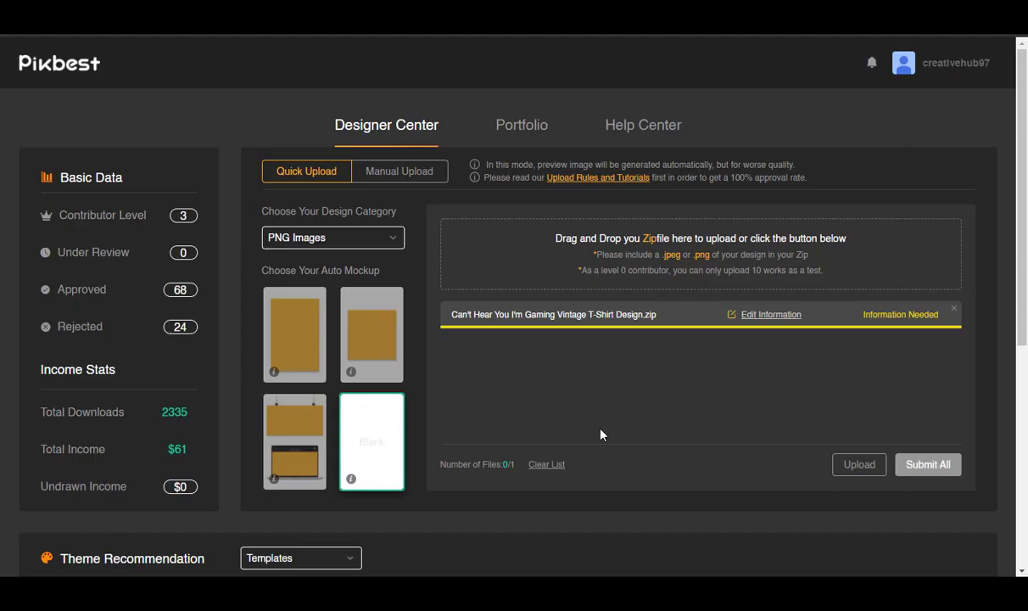
pyautogui.click(770, 315)
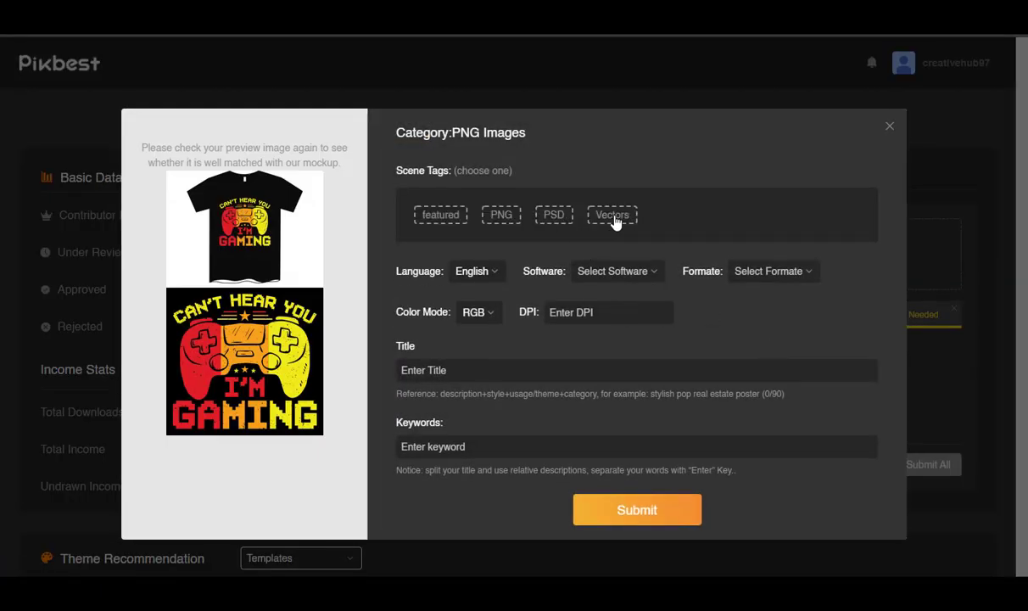
pyautogui.click(614, 217)
pyautogui.click(638, 271)
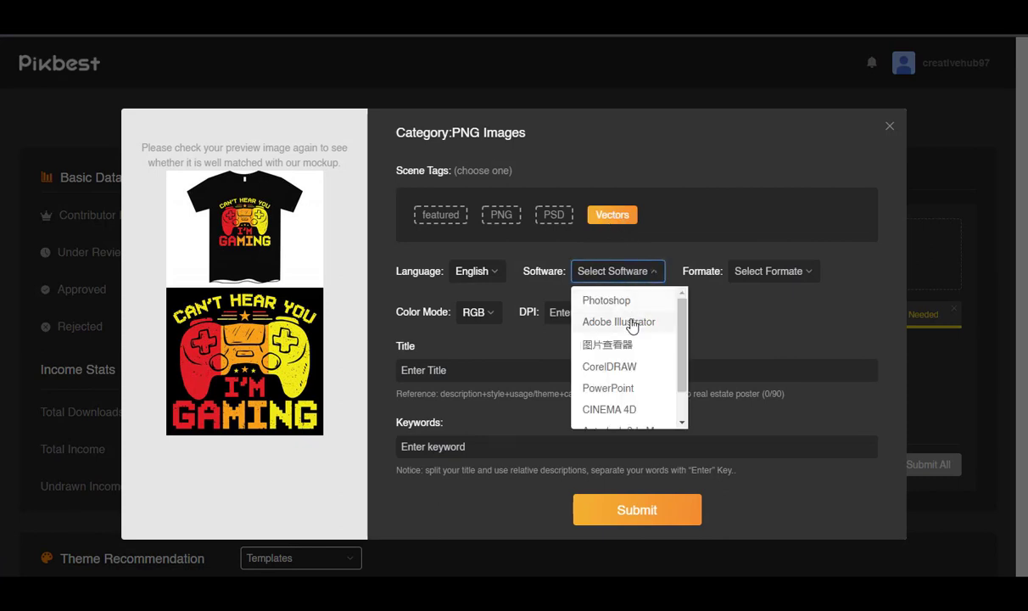
pyautogui.click(636, 321)
pyautogui.click(768, 273)
pyautogui.click(776, 299)
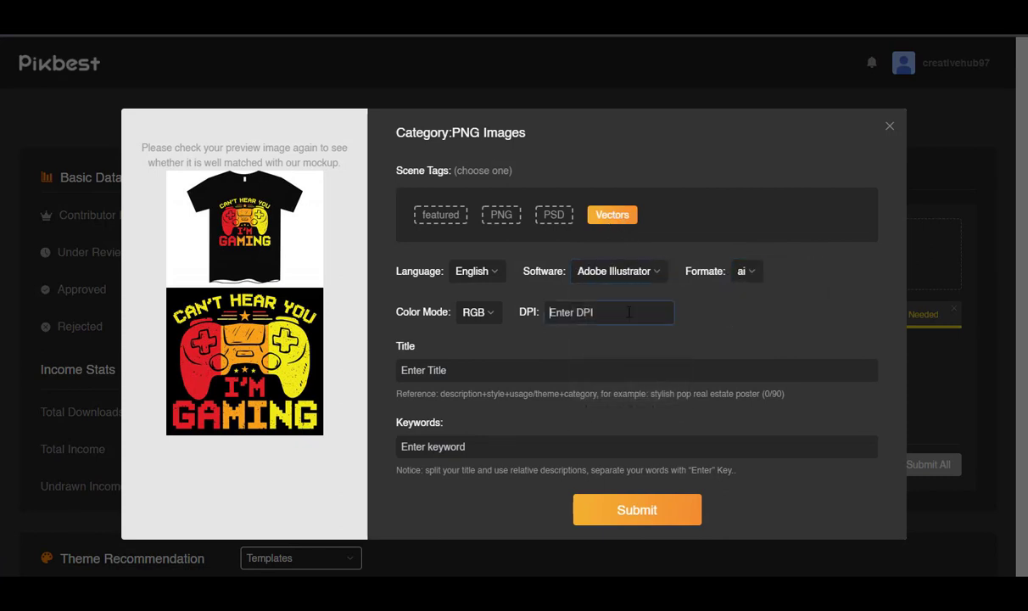
pyautogui.click(628, 312)
pyautogui.write('300')
# Step: Title the design "Can't Hear You I'm Gaming Vintage T-Shirt Design" and submit it with keywords "t shirt design", "t shirt" and "gaming t shirt"
pyautogui.click(497, 370)
pyautogui.write("Can't Hear You I'm Gaming Vintage T-Shirt Design")
pyautogui.click(495, 447)
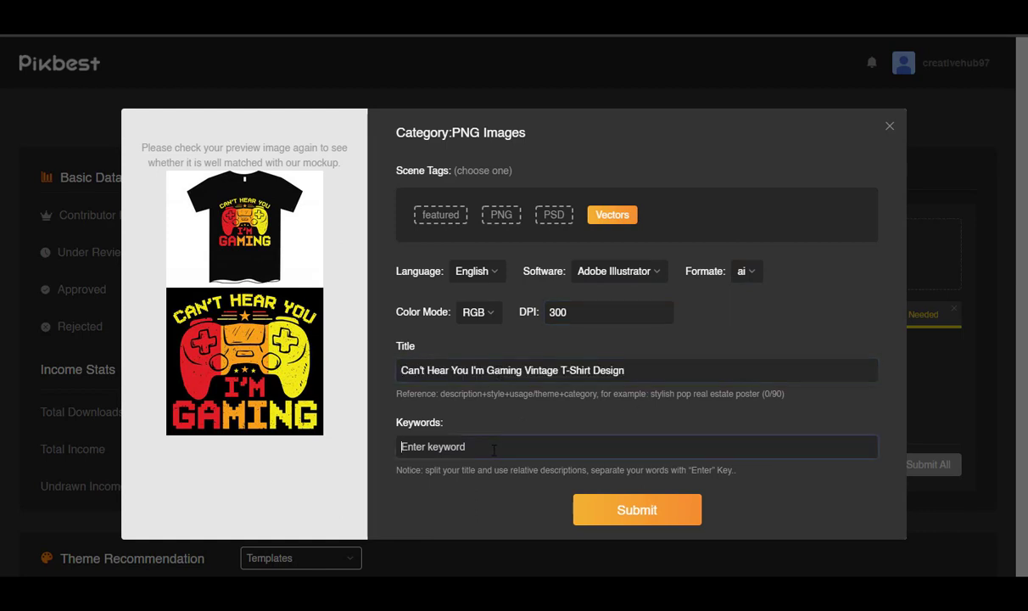
pyautogui.write('t shirt design')
pyautogui.press('Return')
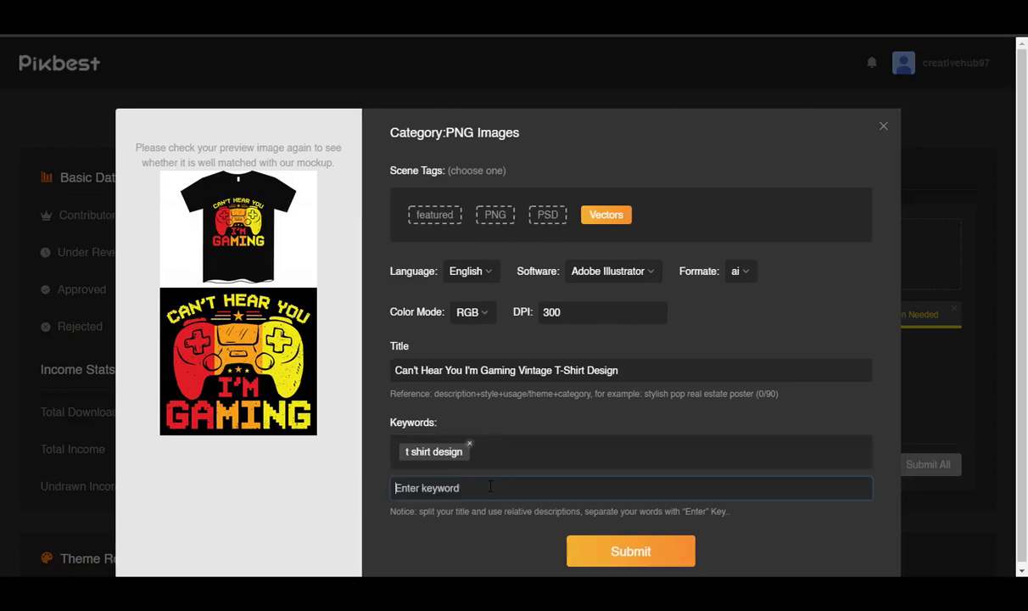
pyautogui.write('t shirt')
pyautogui.press('Return')
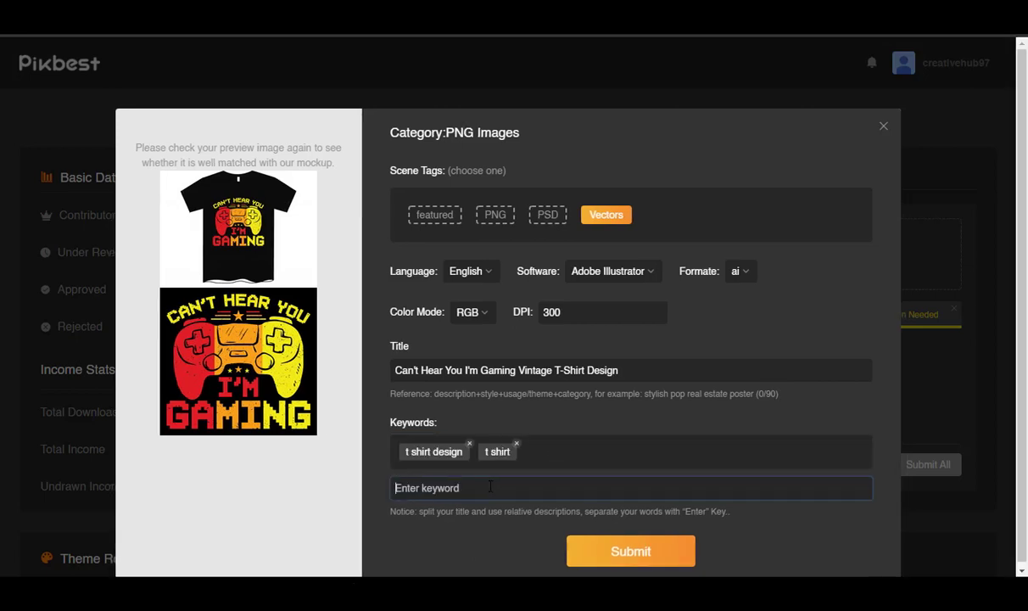
pyautogui.write('gaming t shirt')
pyautogui.press('Return')
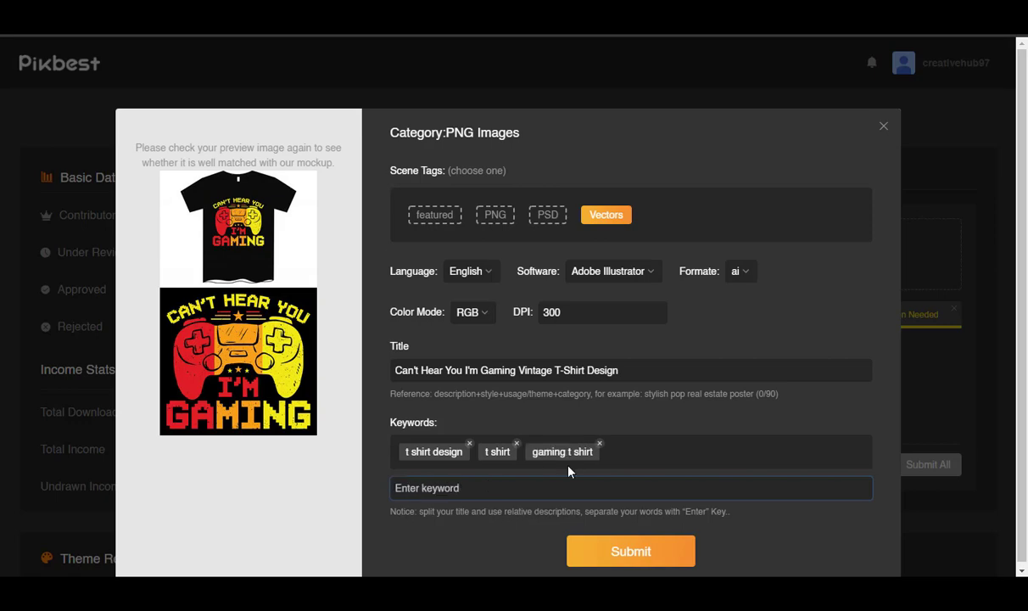
pyautogui.click(654, 557)
# Step: Highlight the Submit line in the Word checklist and submit the uploaded gaming T-shirt zip on Pikbest
pyautogui.click(312, 588)
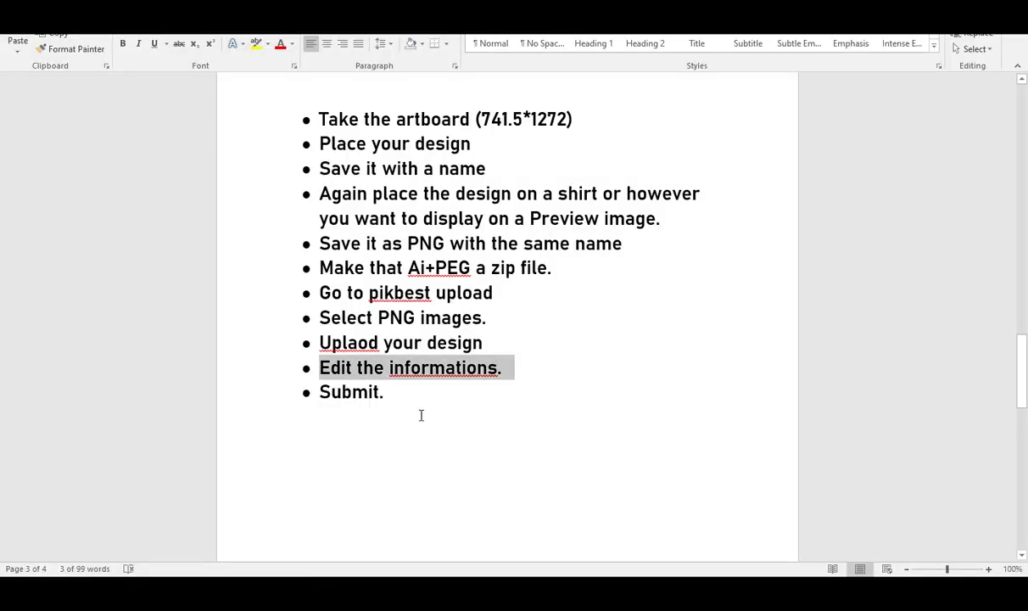
pyautogui.moveTo(403, 405); pyautogui.dragTo(337, 405)
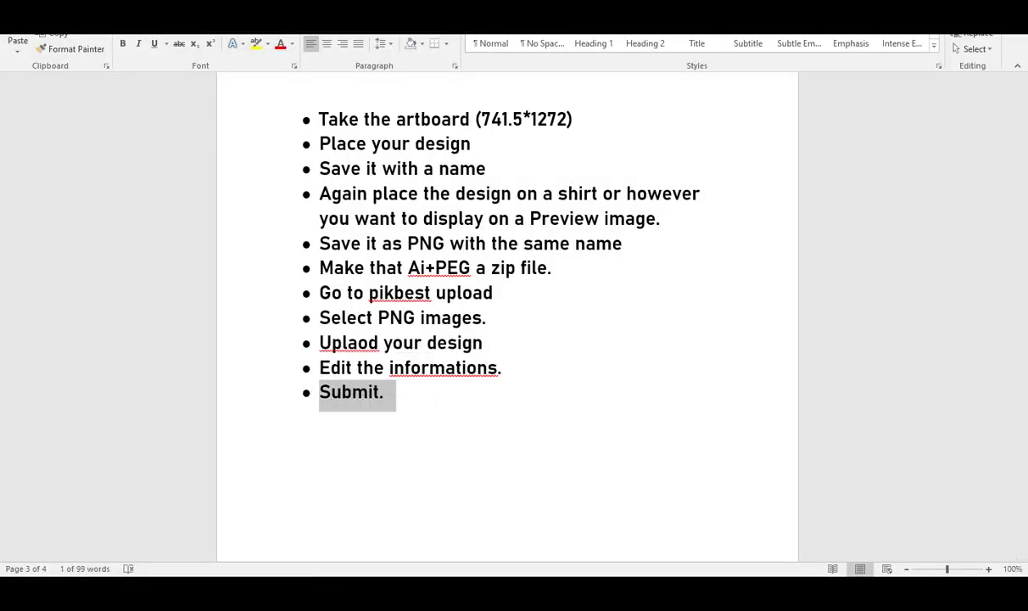
pyautogui.hotkey('alt', 'Tab')
pyautogui.click(921, 320)
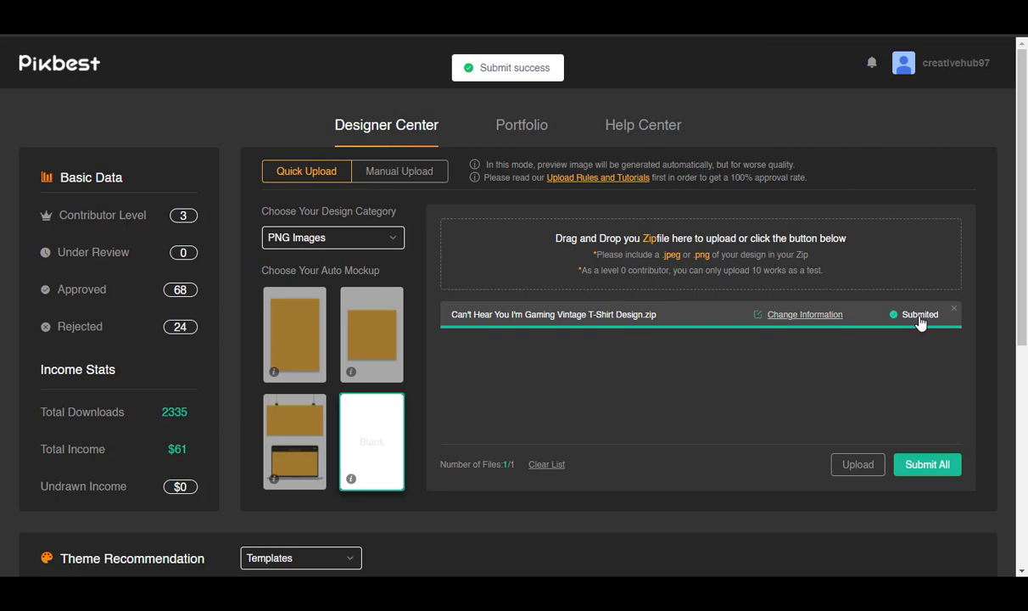
# Step: In the Word checklist, move the Submit line above "Go to pikbest upload"
pyautogui.hotkey('alt', 'Tab')
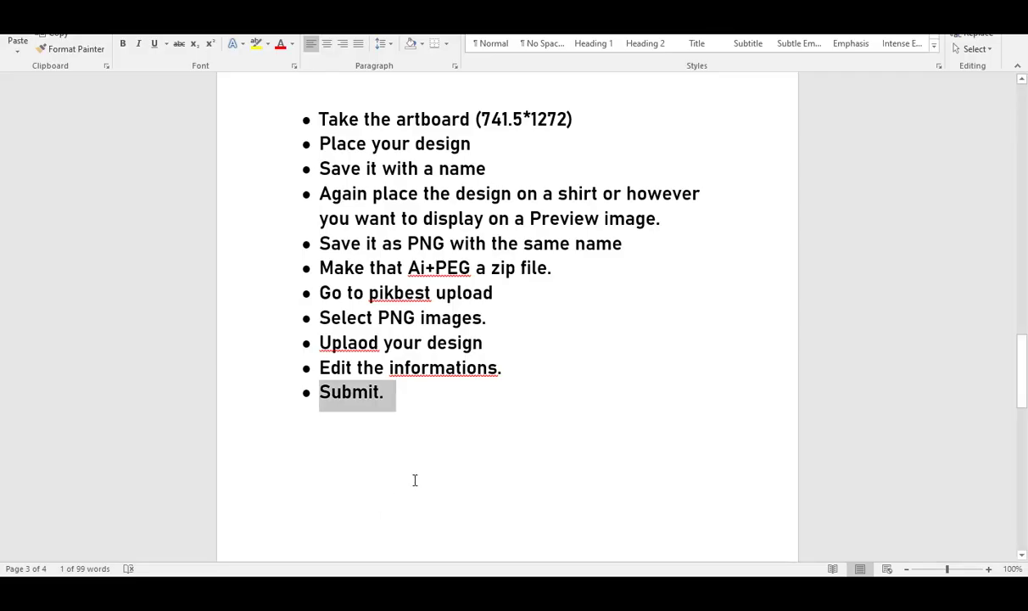
pyautogui.moveTo(373, 392); pyautogui.dragTo(319, 292)
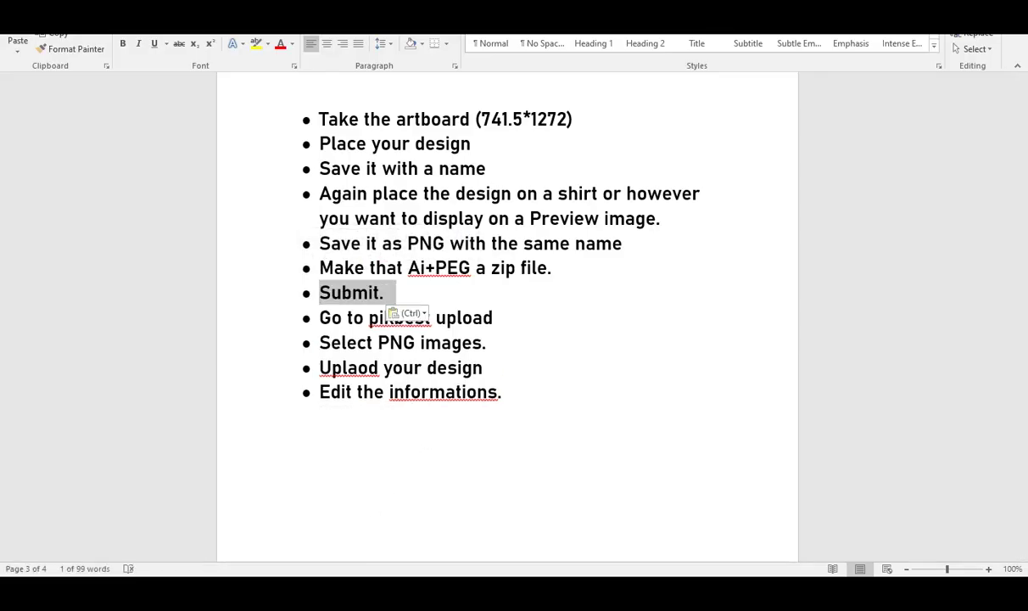
# Step: In the other Word document, highlight the sentence about designs being approved and the "Thanks for watching" line
pyautogui.hotkey('alt', 'Tab')
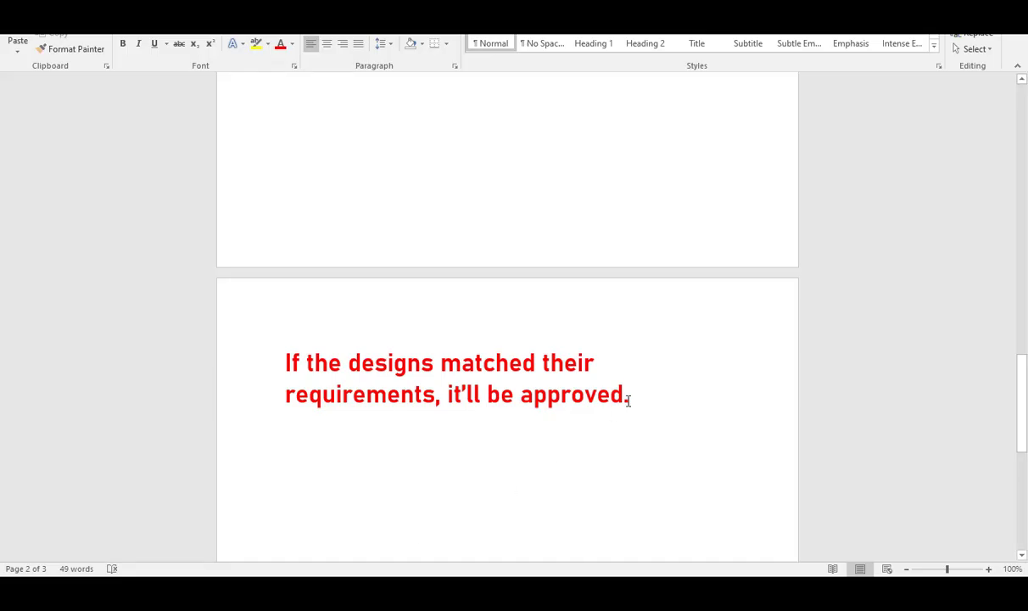
pyautogui.moveTo(627, 400); pyautogui.dragTo(273, 360)
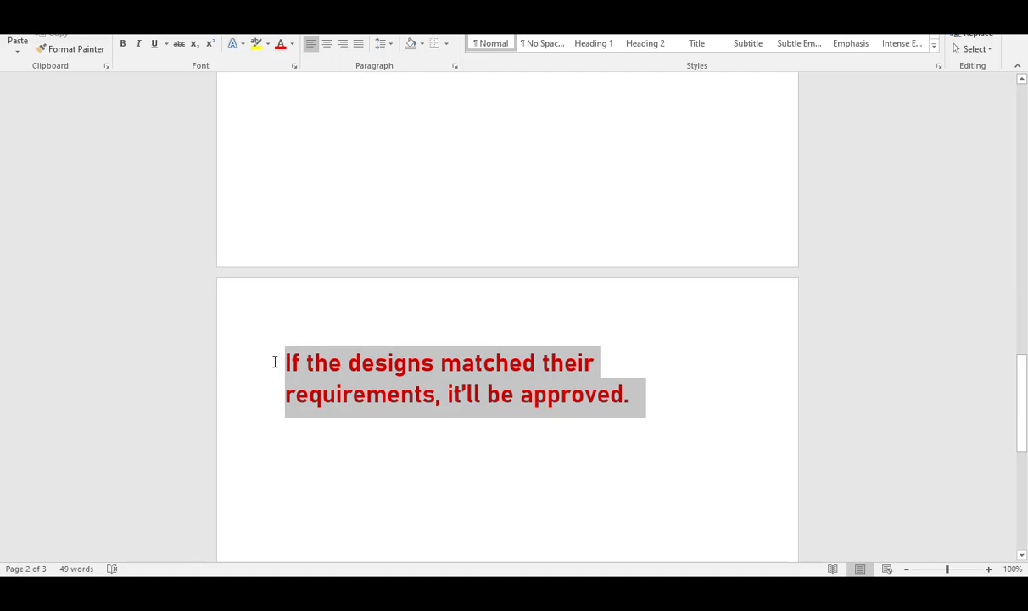
pyautogui.click(566, 456)
pyautogui.scroll(-1, 652, 443)
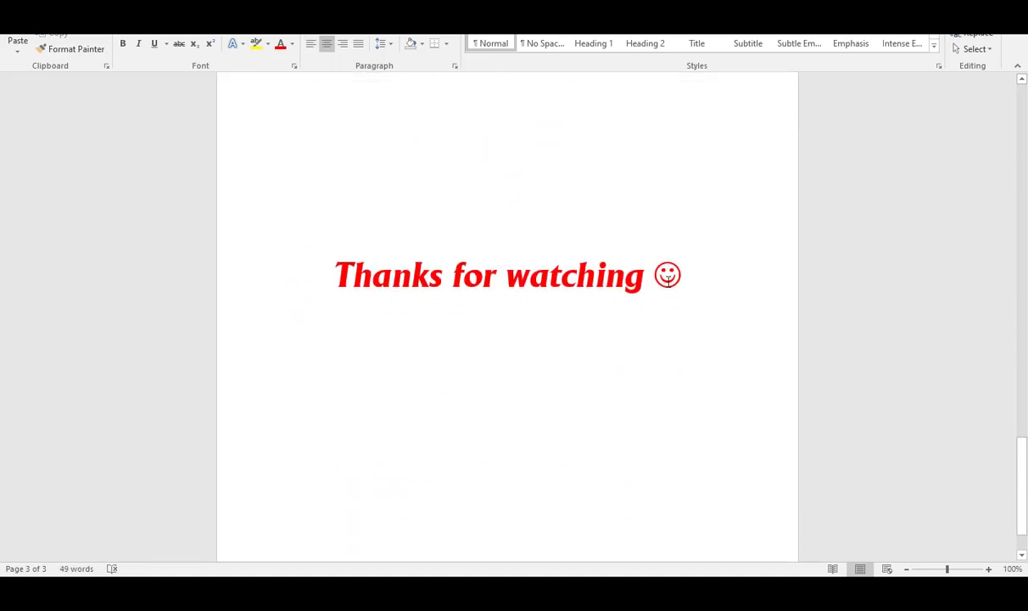
pyautogui.moveTo(684, 280); pyautogui.dragTo(344, 363)
pyautogui.click(573, 401)
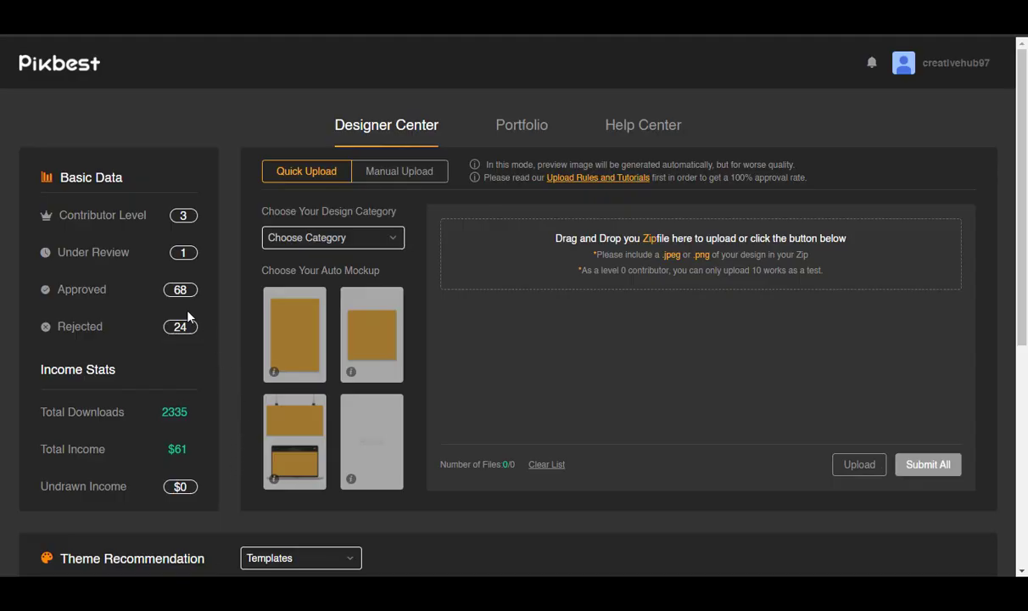
# Step: Open the approved designs in the Pikbest portfolio and examine the published page of the gaming T-shirt design
pyautogui.click(178, 294)
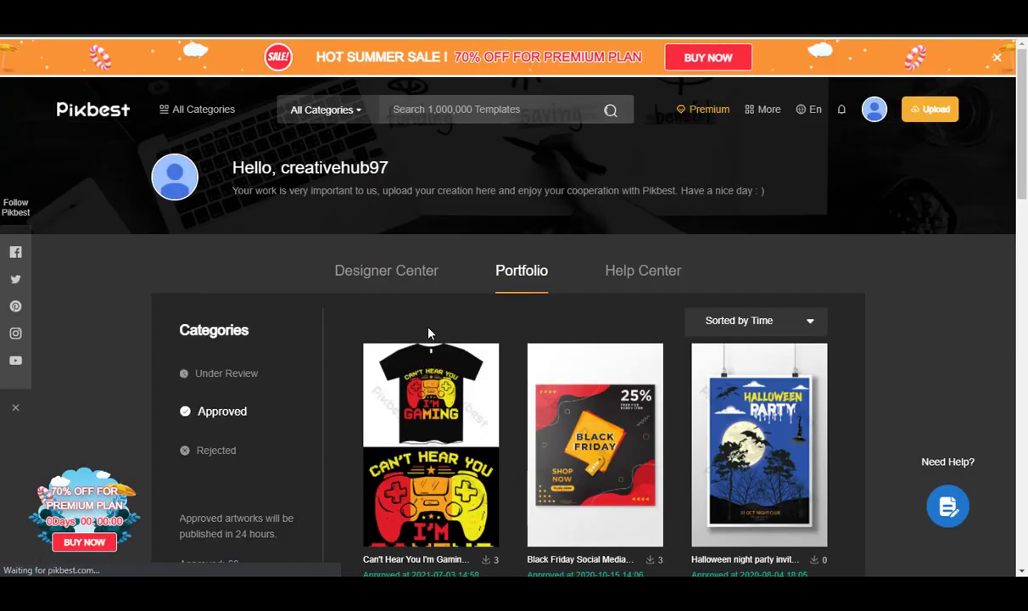
pyautogui.scroll(-2, 437, 286)
pyautogui.click(437, 286)
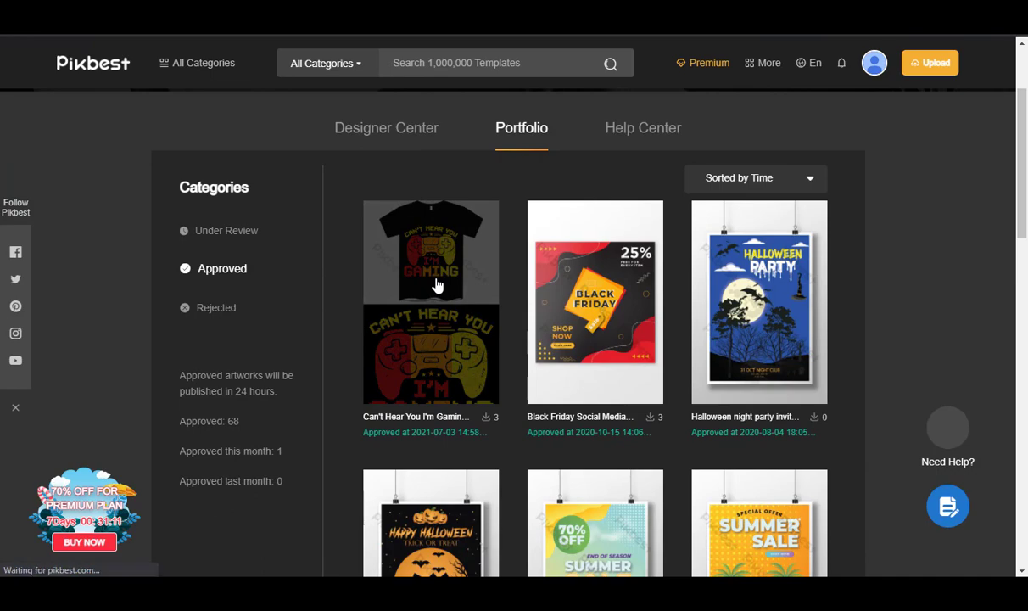
pyautogui.scroll(-3, 630, 332)
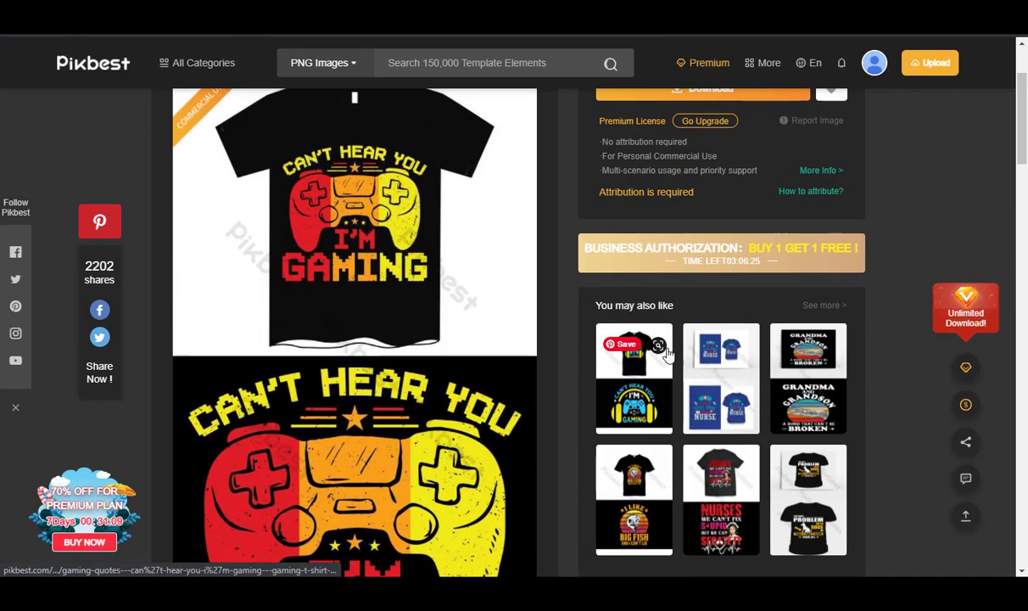
pyautogui.scroll(-2, 859, 352)
pyautogui.scroll(3, 857, 352)
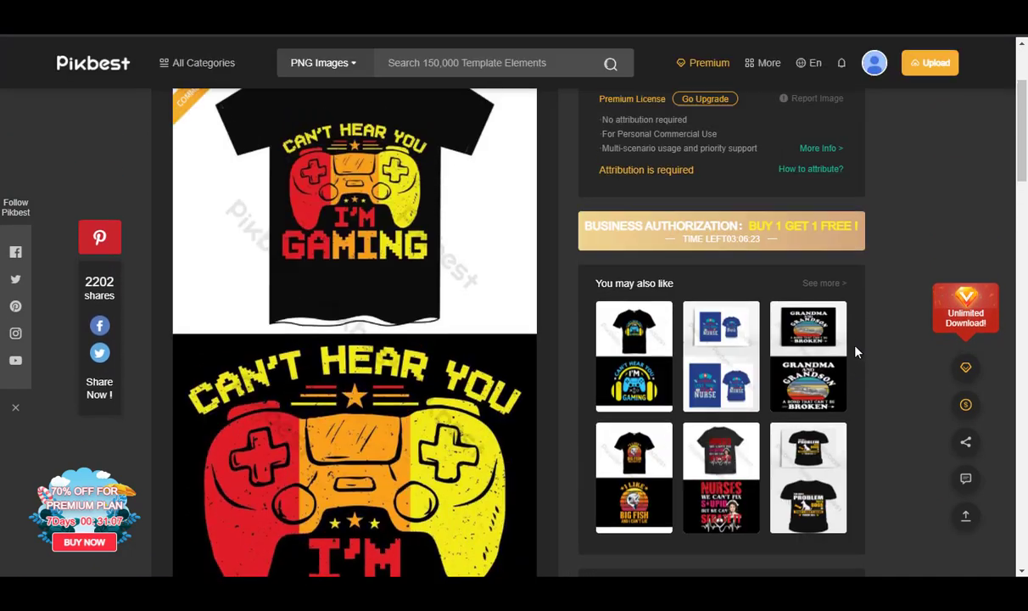
pyautogui.scroll(1, 850, 351)
pyautogui.scroll(-1, 849, 351)
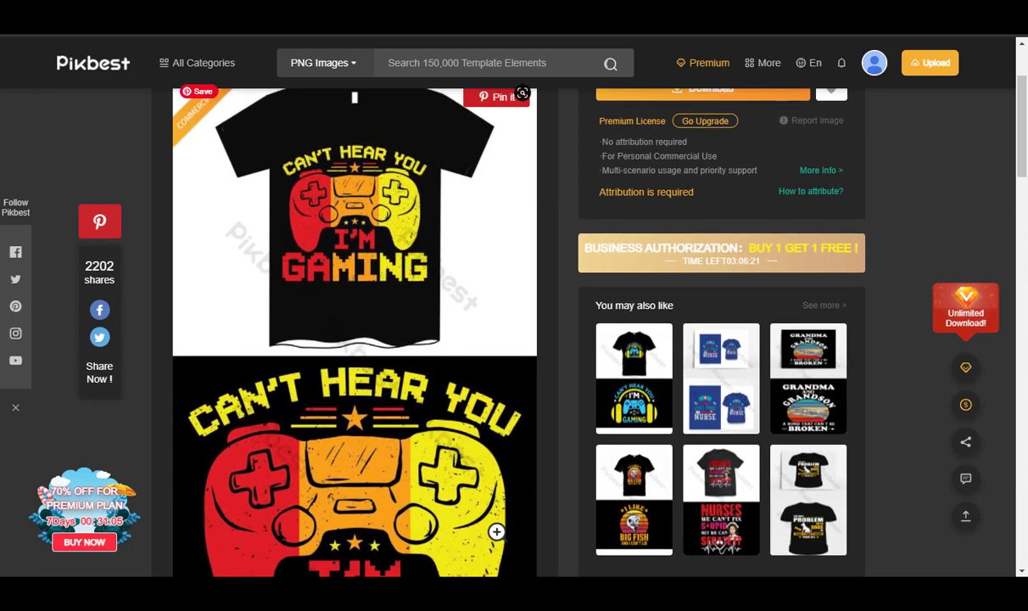